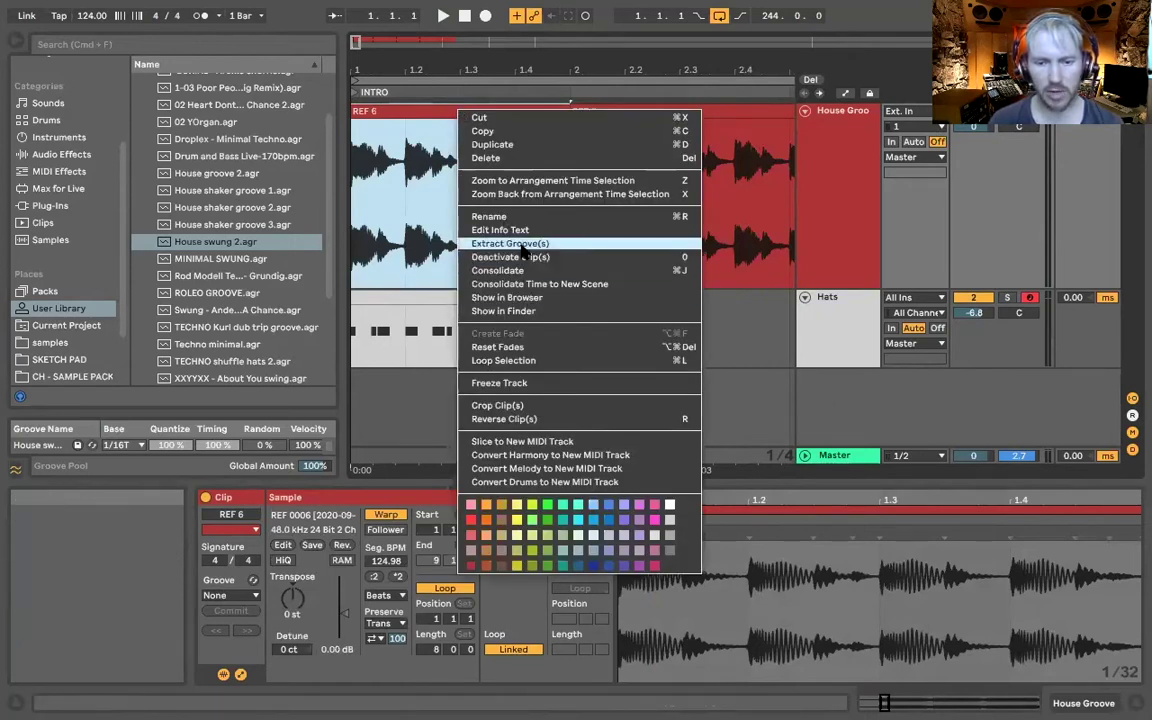
Step: Extract the groove from the first REF 6 audio clip on the House Groove track
{"action": "left_click", "coordinate": [373, 247]}
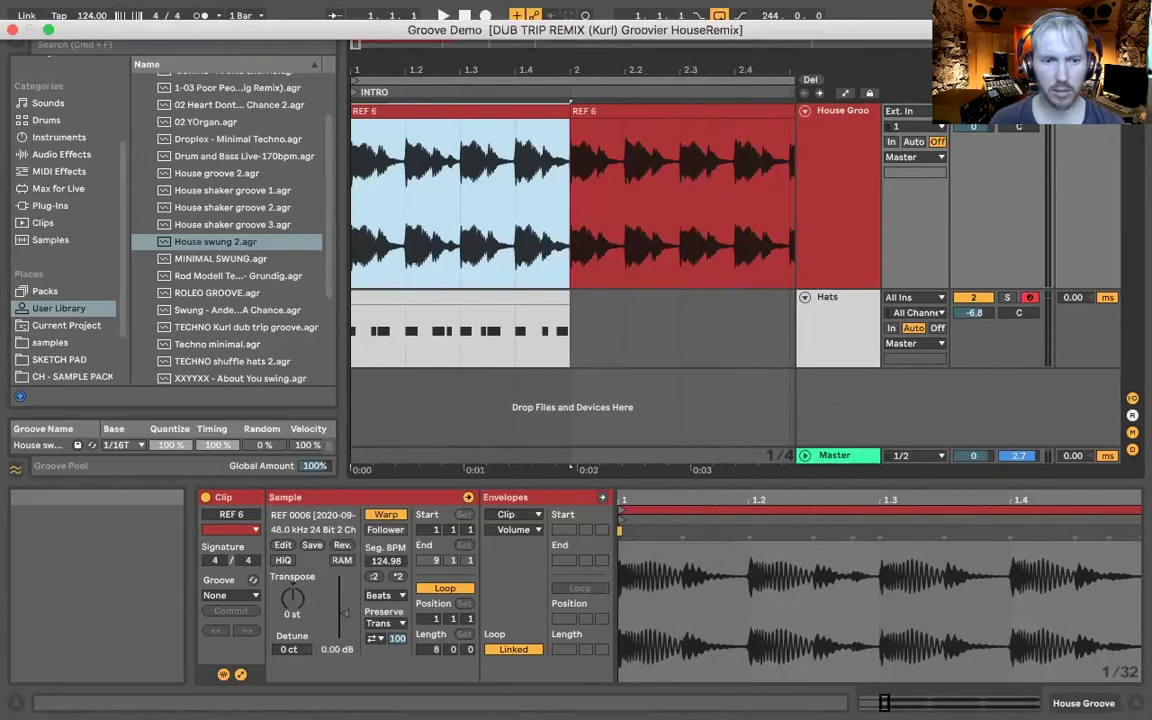
{"action": "left_click", "coordinate": [140, 18]}
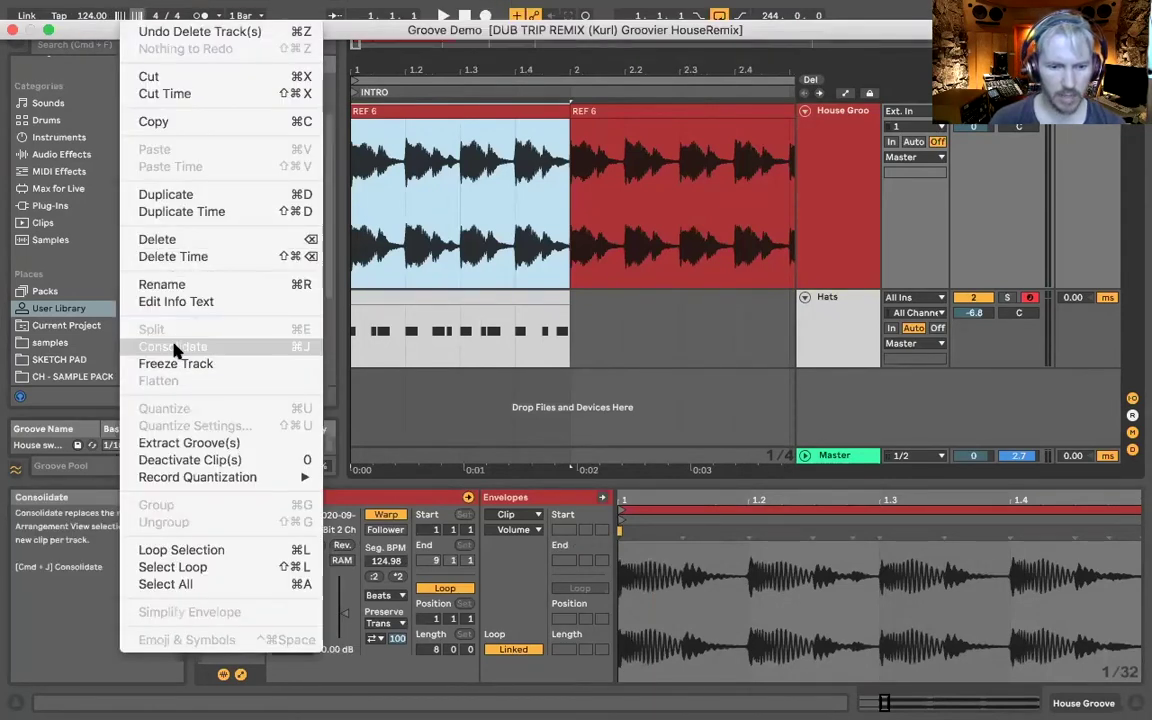
{"action": "left_click", "coordinate": [188, 442]}
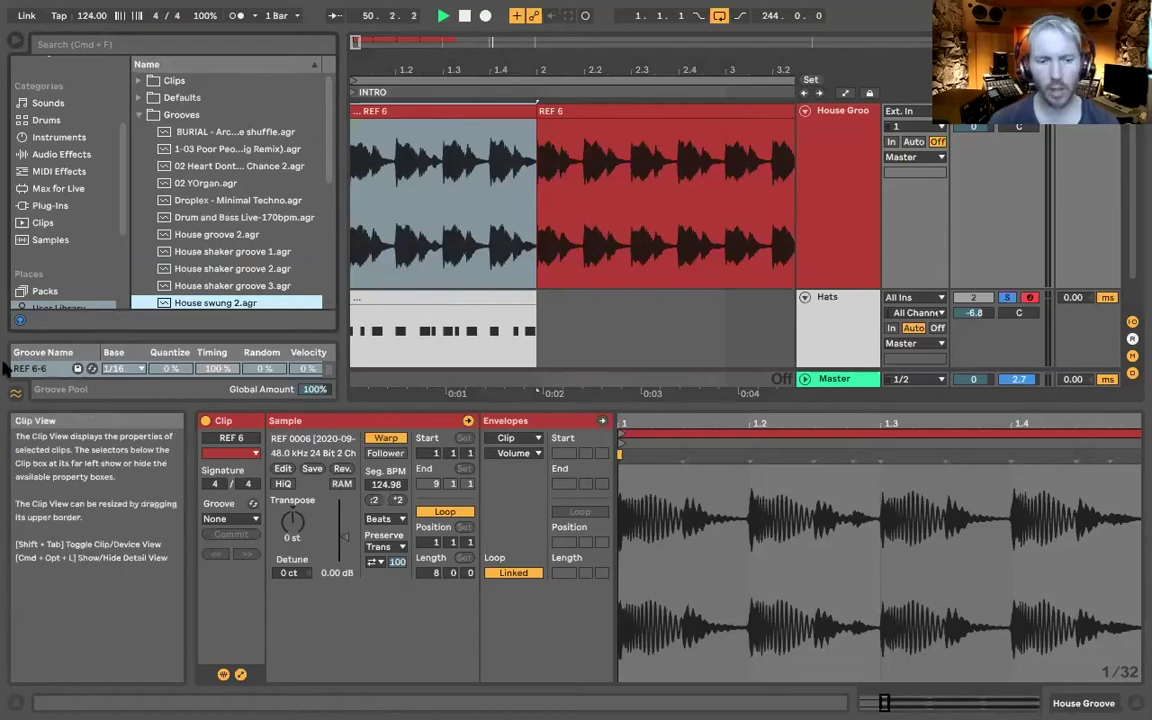
Step: Save the extracted REF 6-6 groove to the User Library under its default name, and move that saved file to the trash
{"action": "left_click", "coordinate": [77, 369]}
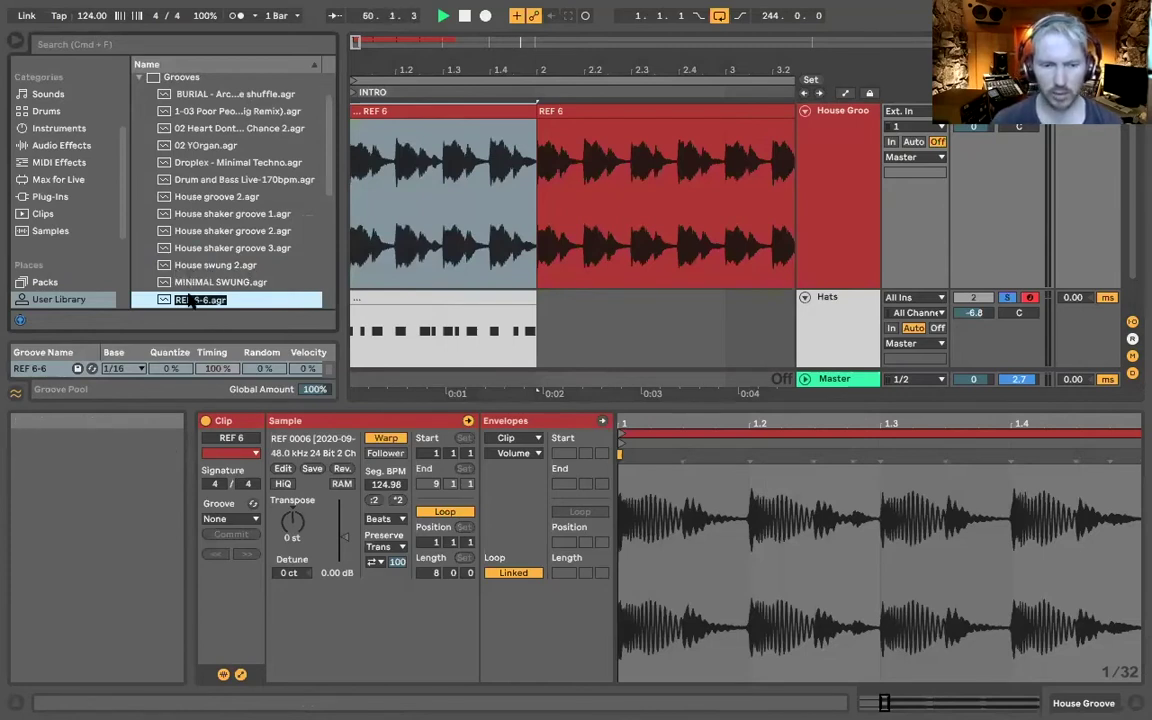
{"action": "key", "text": "Return"}
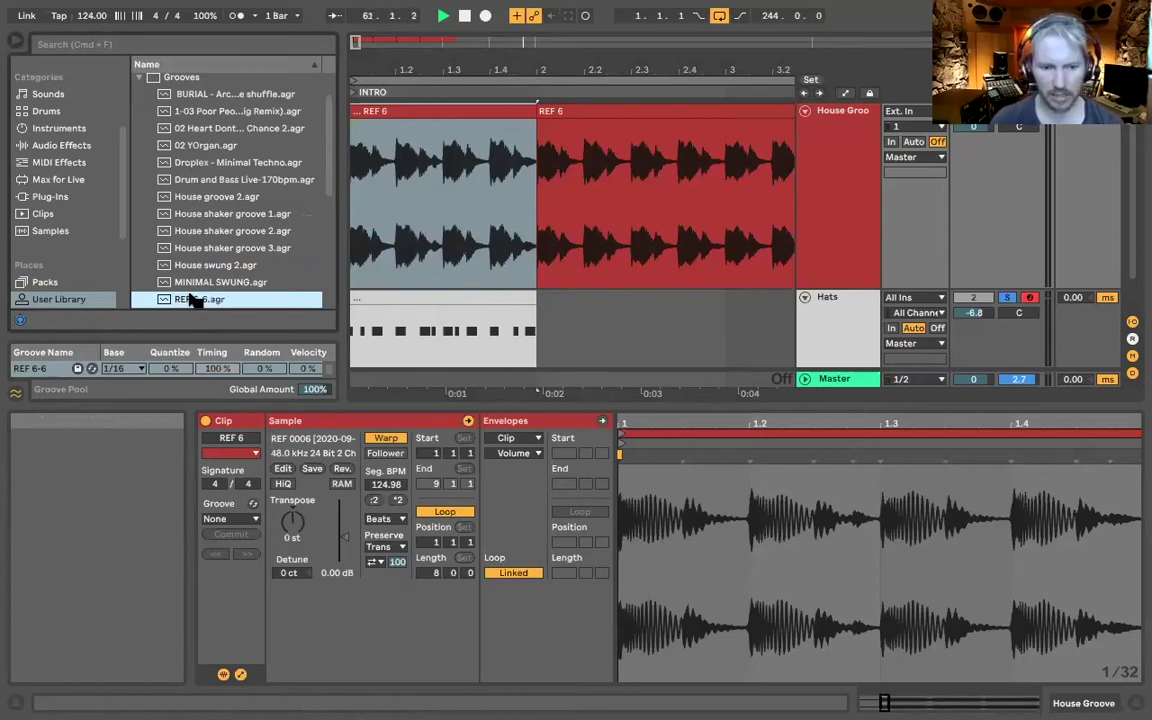
{"action": "right_click", "coordinate": [193, 300]}
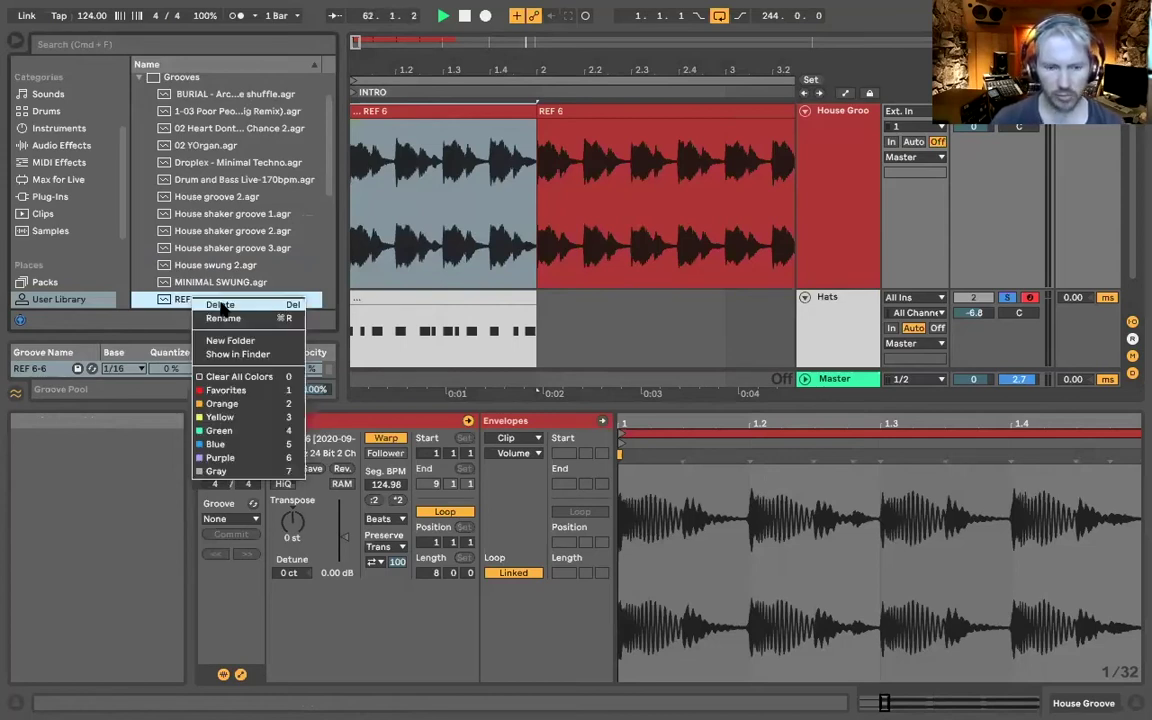
{"action": "left_click", "coordinate": [220, 306]}
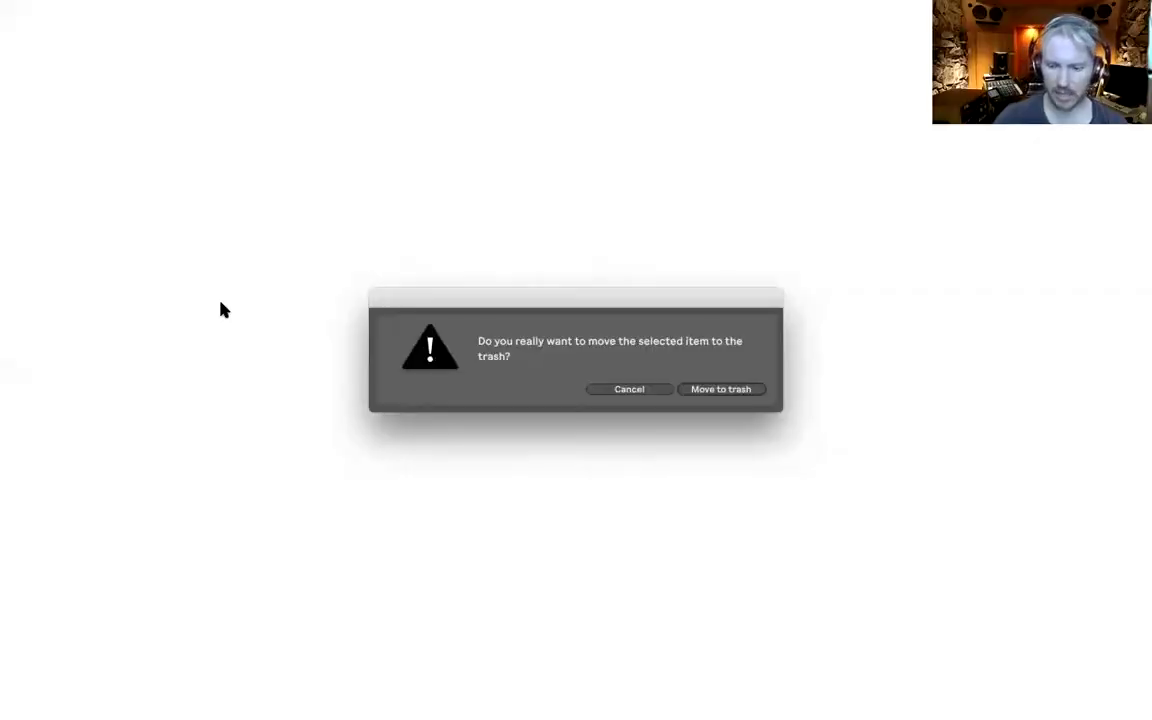
{"action": "left_click", "coordinate": [708, 389]}
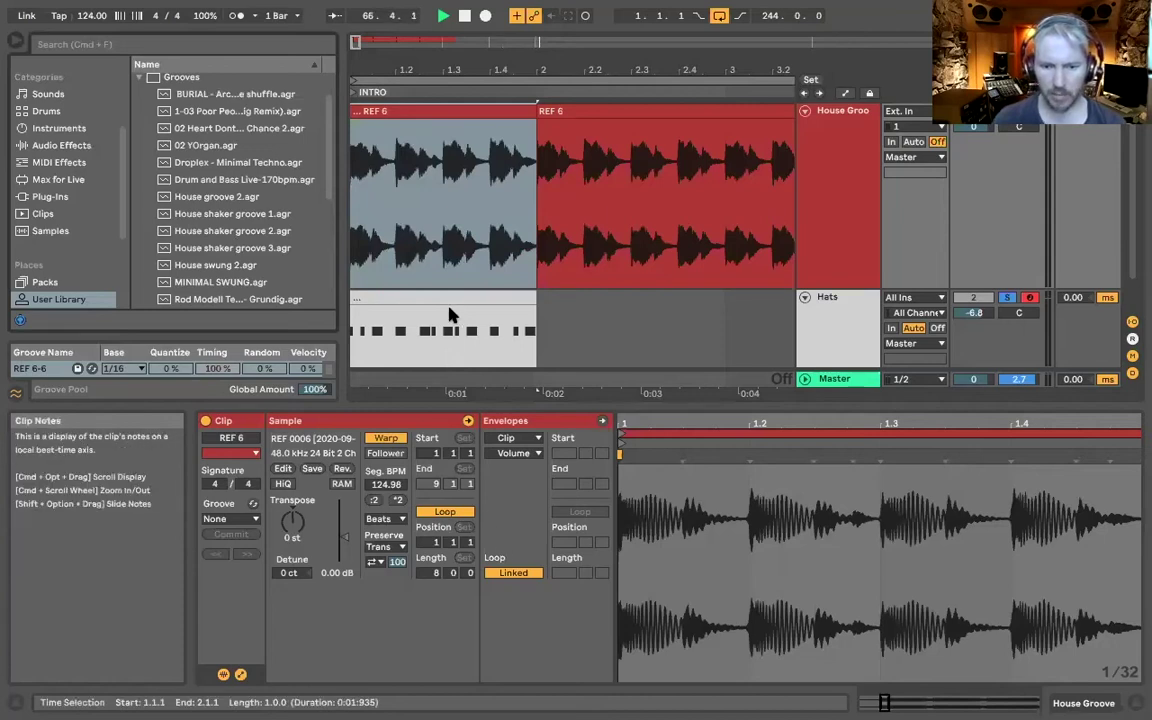
Step: Select the Hats MIDI clip and play it with its existing groove
{"action": "left_click", "coordinate": [448, 297]}
{"action": "left_click", "coordinate": [851, 333]}
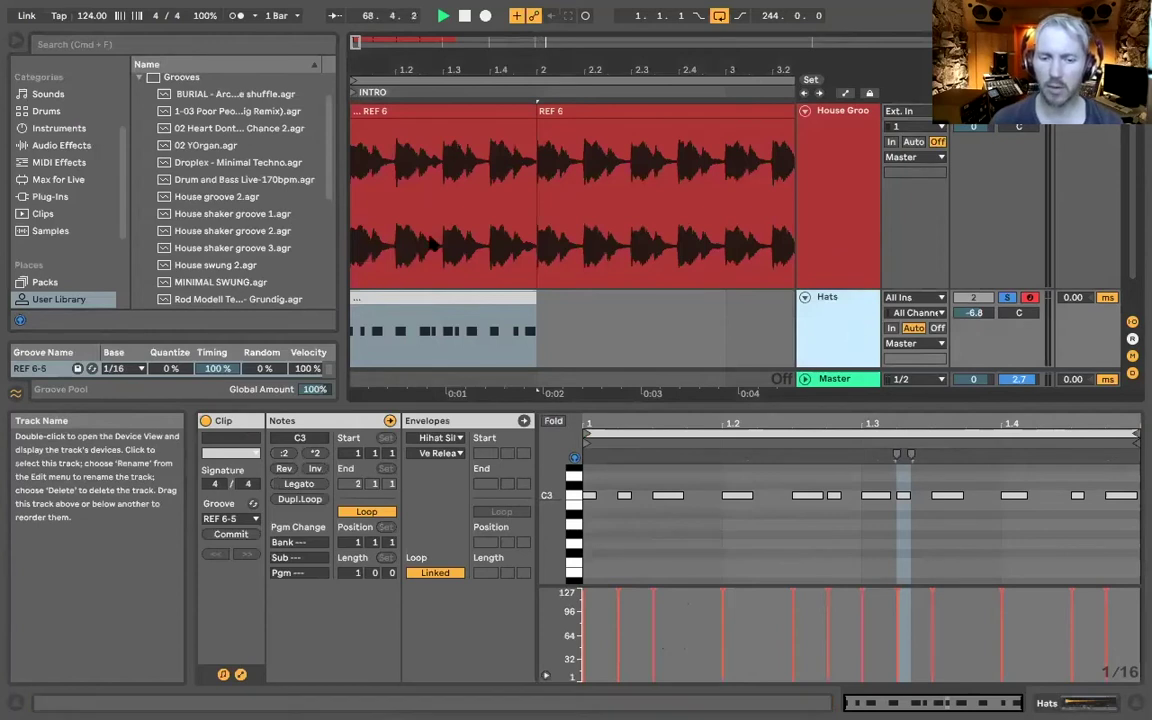
{"action": "left_click", "coordinate": [387, 300]}
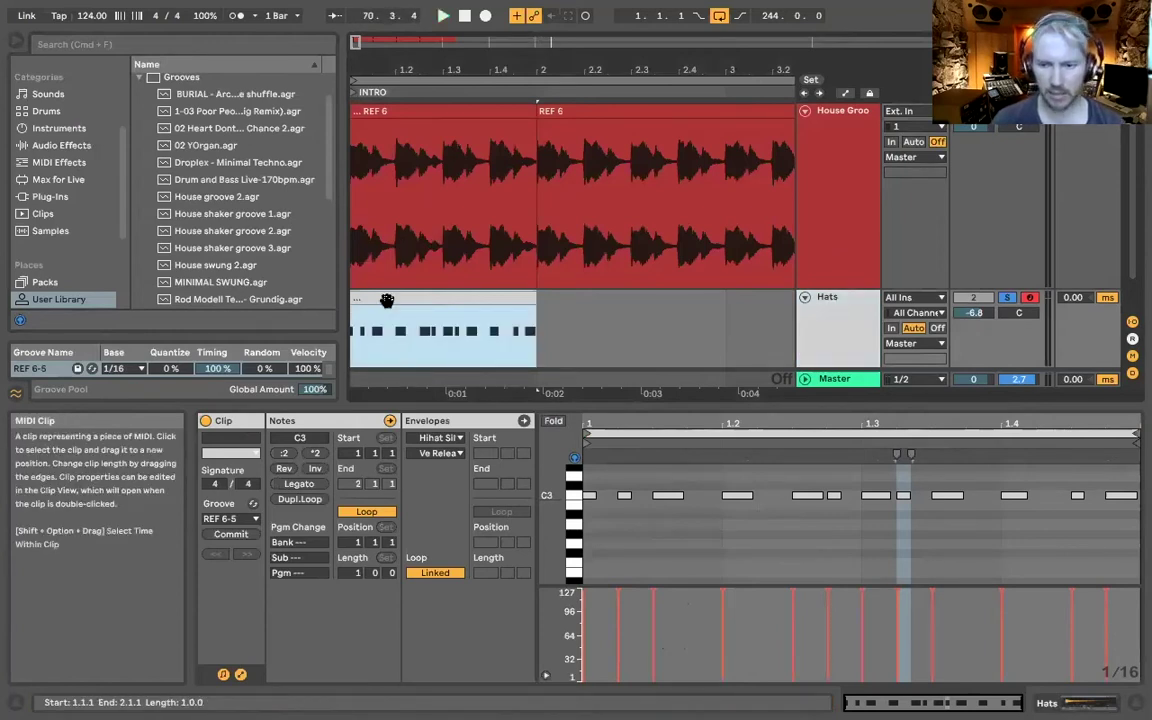
{"action": "key", "text": "space"}
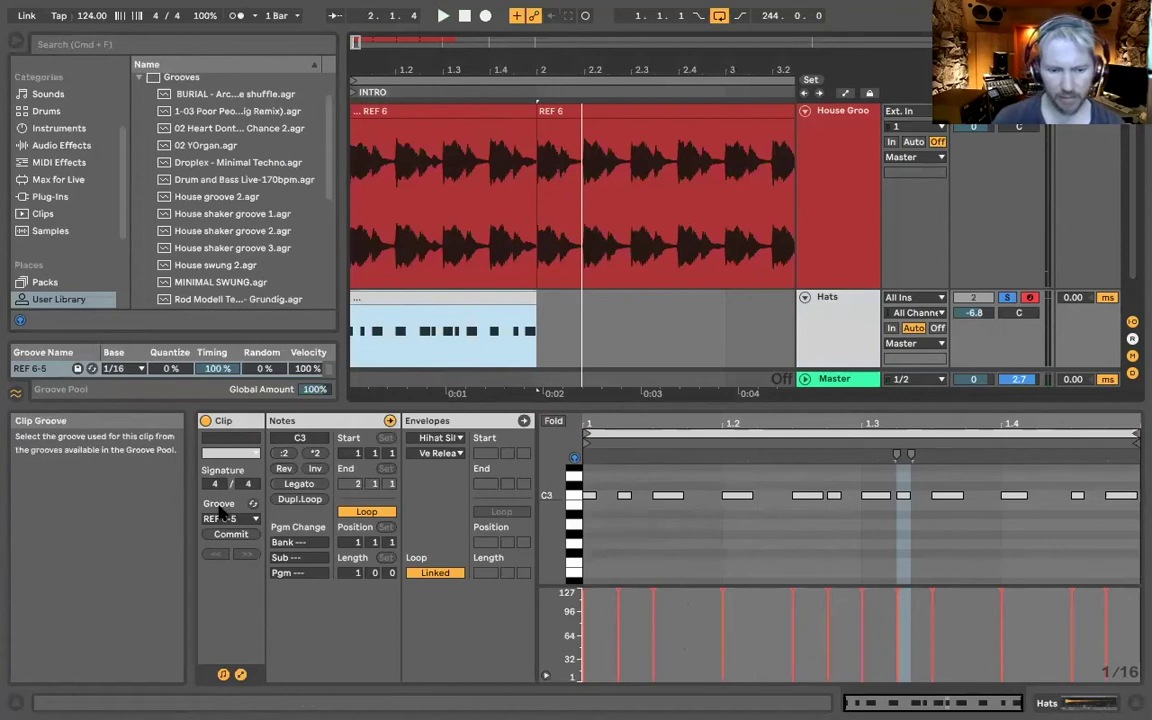
Step: Set the Hats clip's groove to None and play it without swing
{"action": "left_click", "coordinate": [252, 519]}
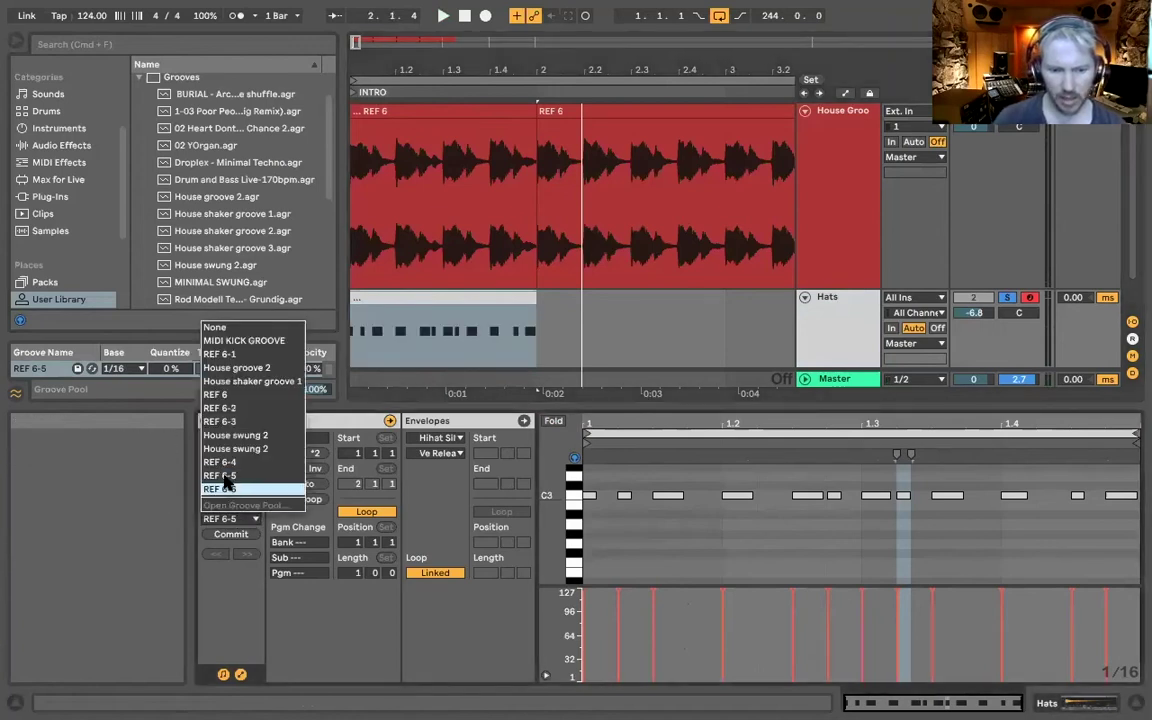
{"action": "left_click", "coordinate": [226, 327]}
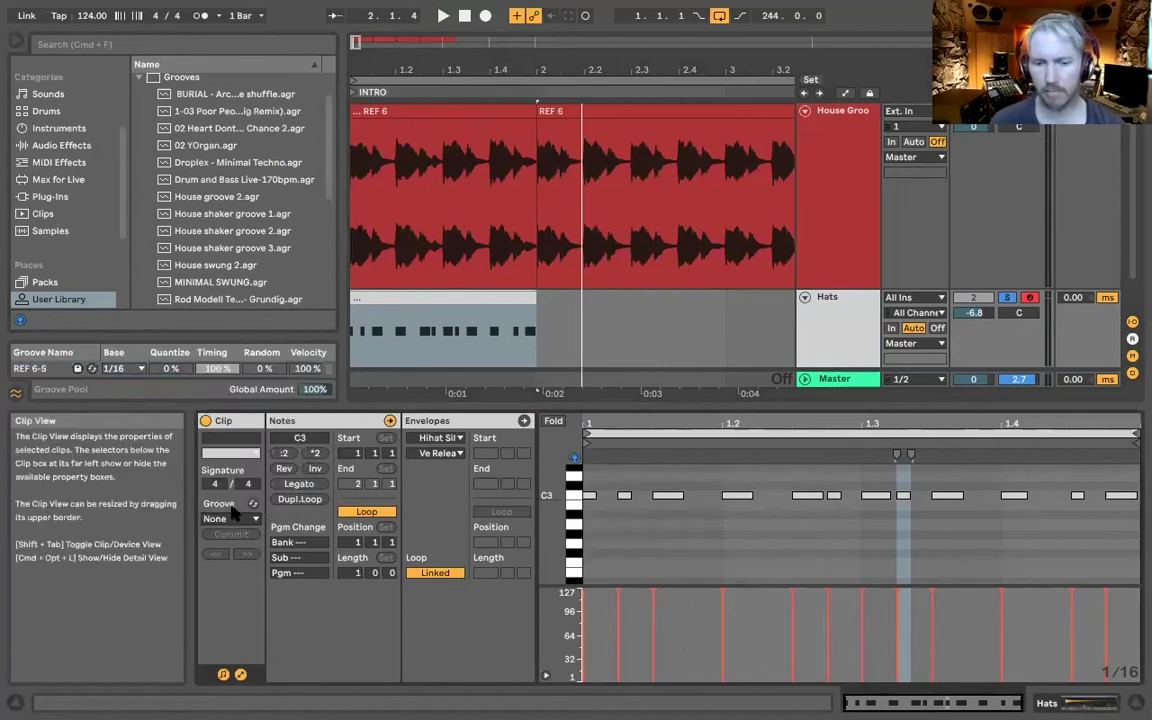
{"action": "key", "text": "space"}
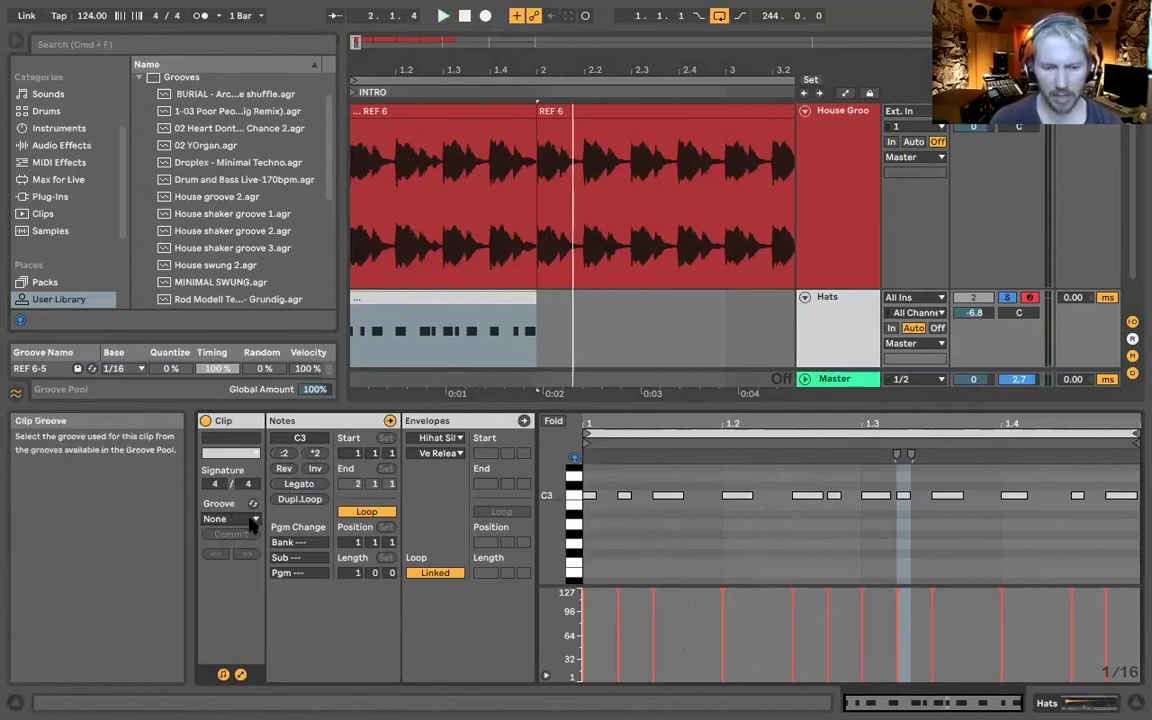
Step: Apply the House groove 2 groove to the Hats clip and play it
{"action": "left_click", "coordinate": [252, 525]}
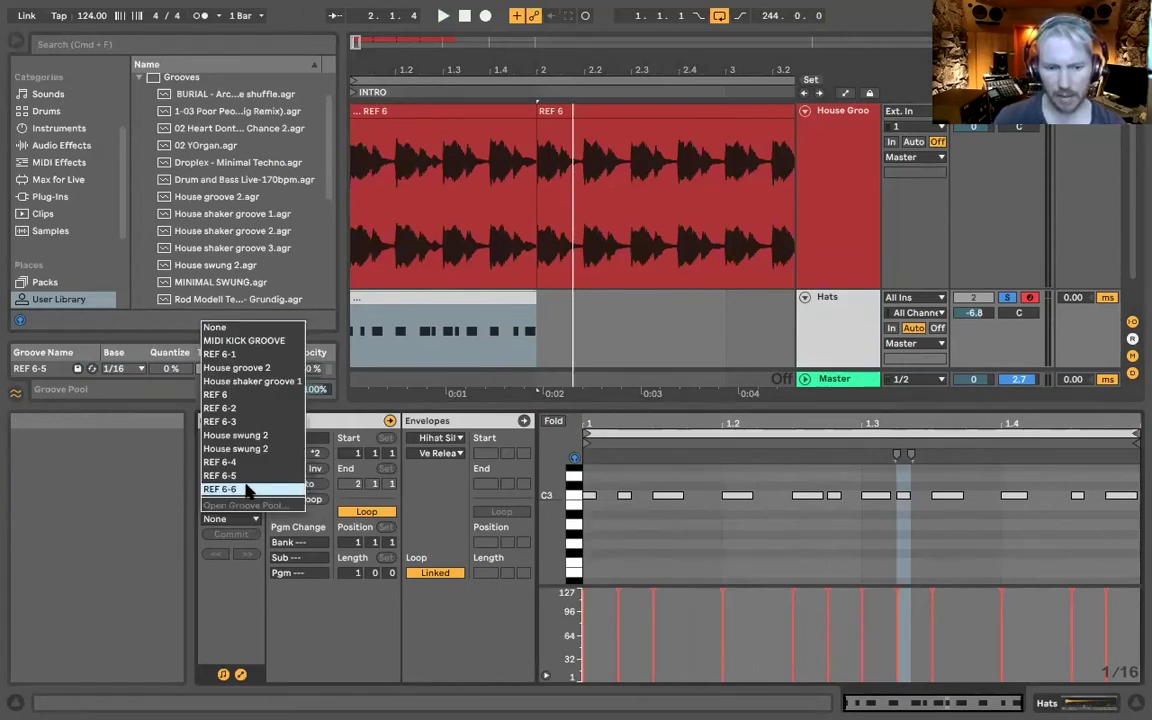
{"action": "left_click", "coordinate": [245, 368]}
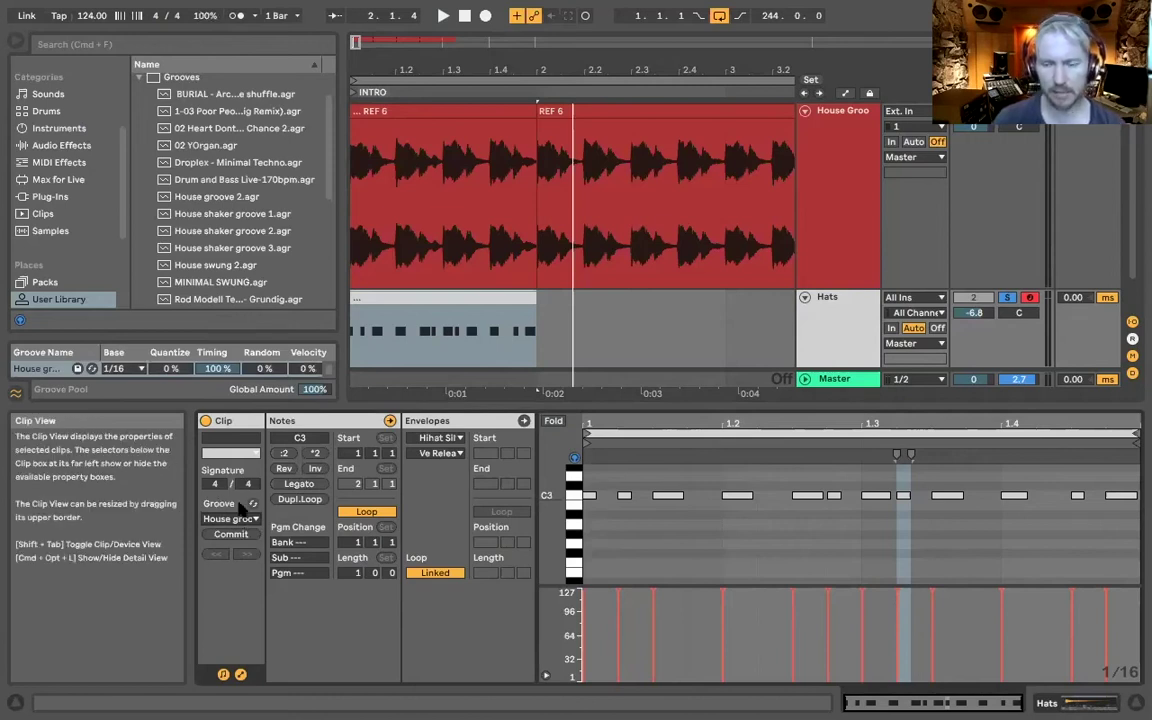
{"action": "key", "text": "space"}
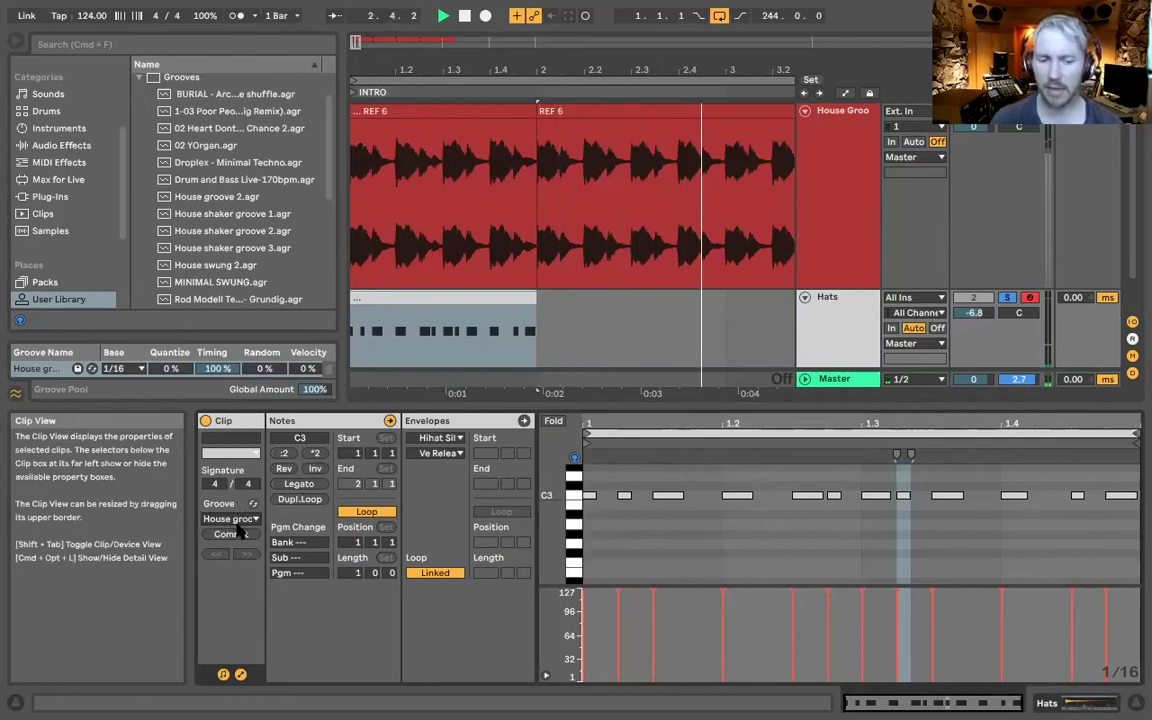
Step: Listen to the Hats clip with no groove for comparison, and apply the second House swung 2 groove and play it
{"action": "left_click", "coordinate": [240, 519]}
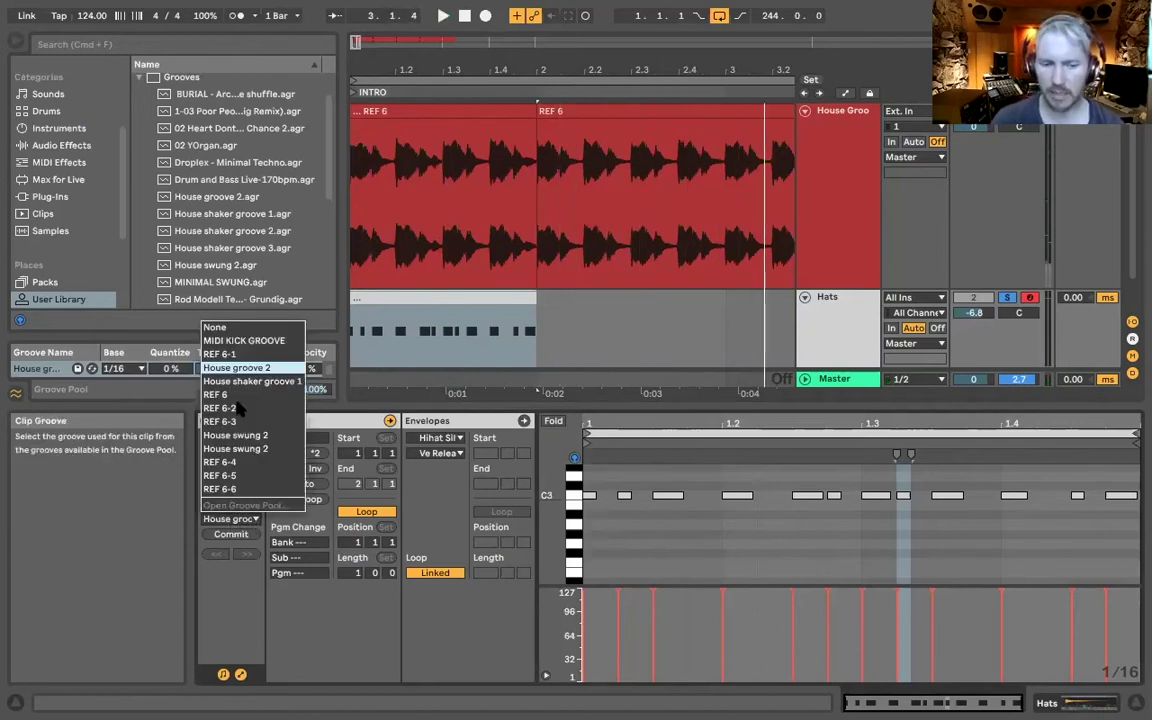
{"action": "left_click", "coordinate": [222, 327]}
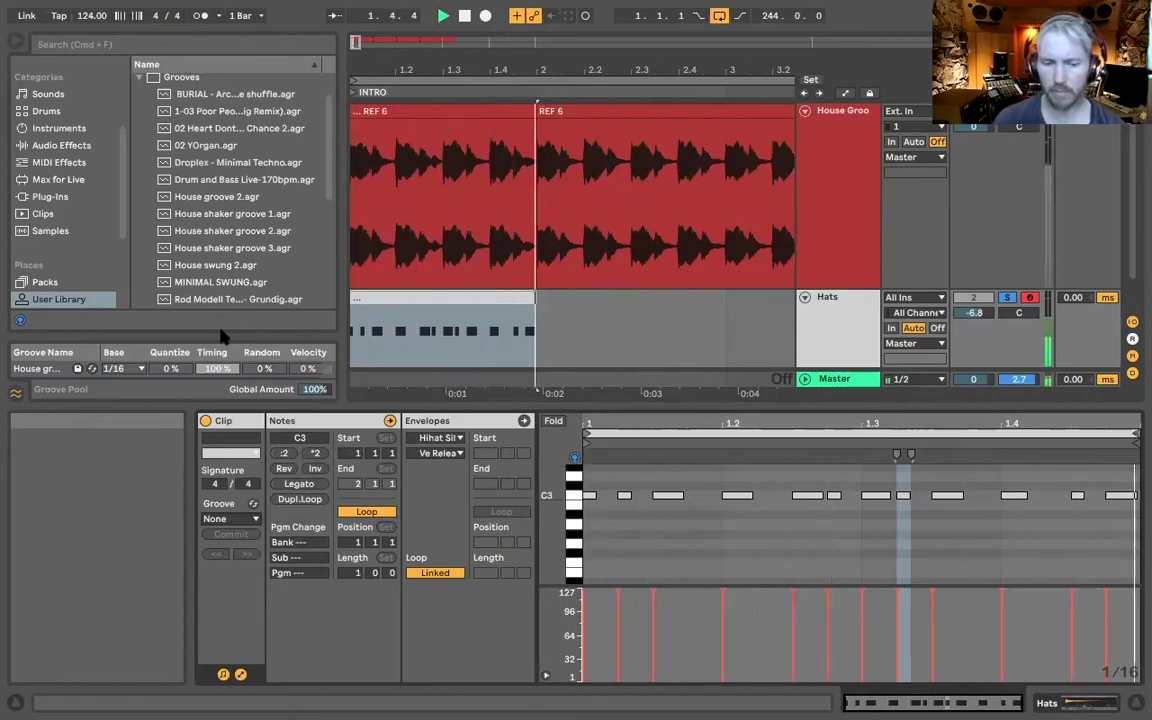
{"action": "left_click", "coordinate": [240, 519]}
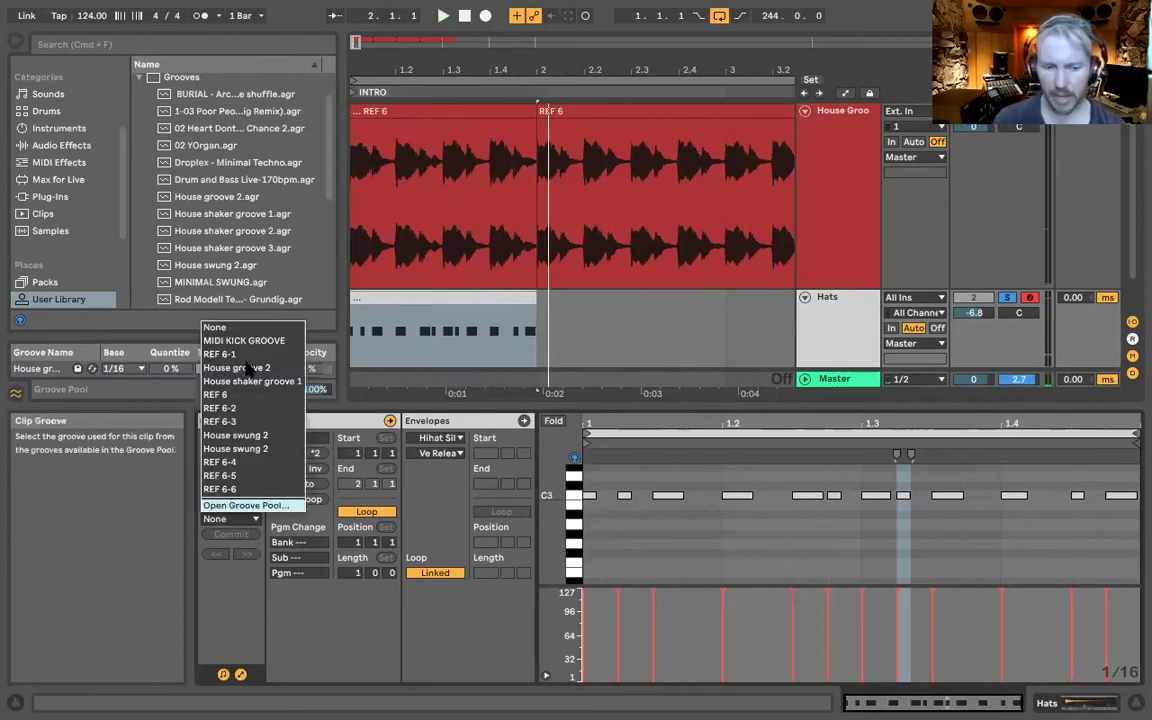
{"action": "left_click", "coordinate": [255, 449]}
{"action": "key", "text": "space"}
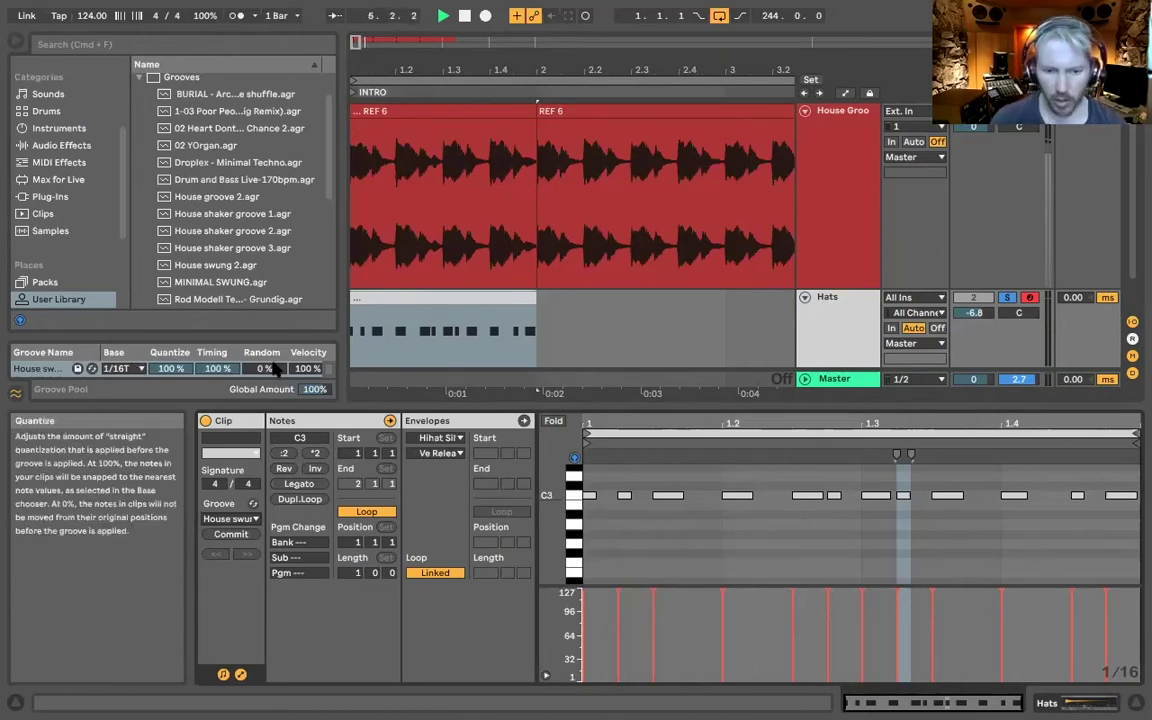
Step: Review the House swung 2 groove's settings, choosing 1/16T as its Base and checking its Timing and Velocity amounts
{"action": "left_click", "coordinate": [127, 369]}
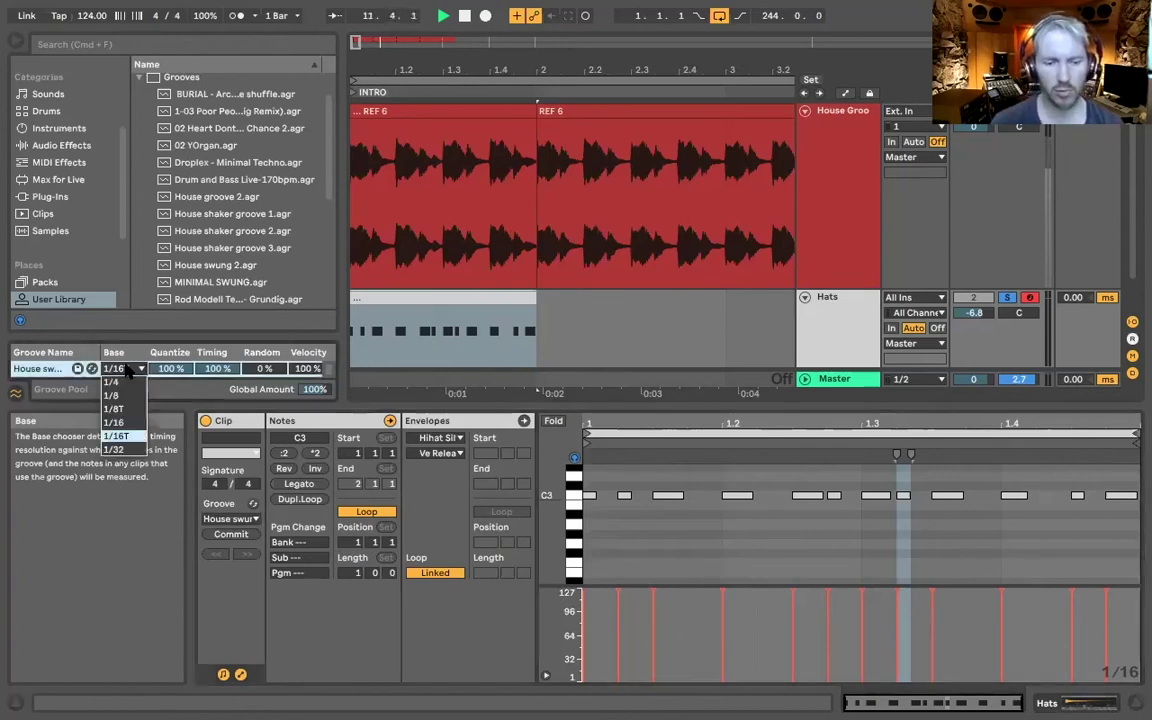
{"action": "left_click", "coordinate": [133, 437]}
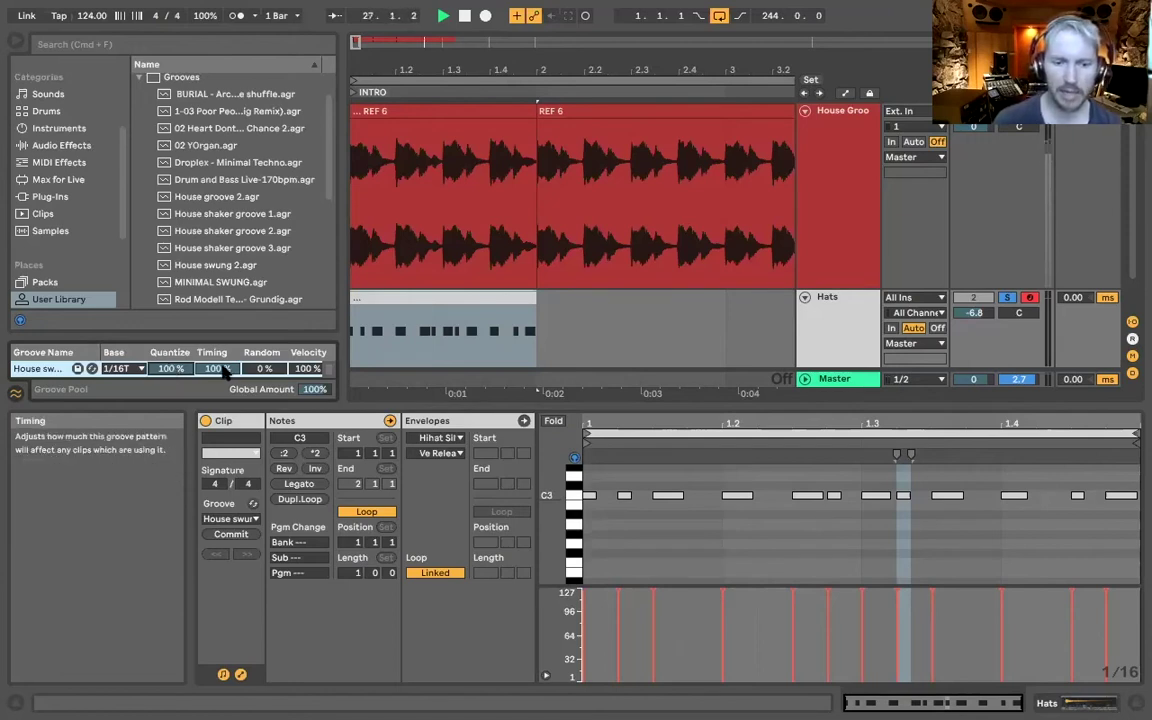
{"action": "mouse_move", "coordinate": [225, 371]}
{"action": "left_mouse_down"}
{"action": "mouse_move", "coordinate": [225, 446]}
{"action": "mouse_move", "coordinate": [225, 371]}
{"action": "left_mouse_up"}
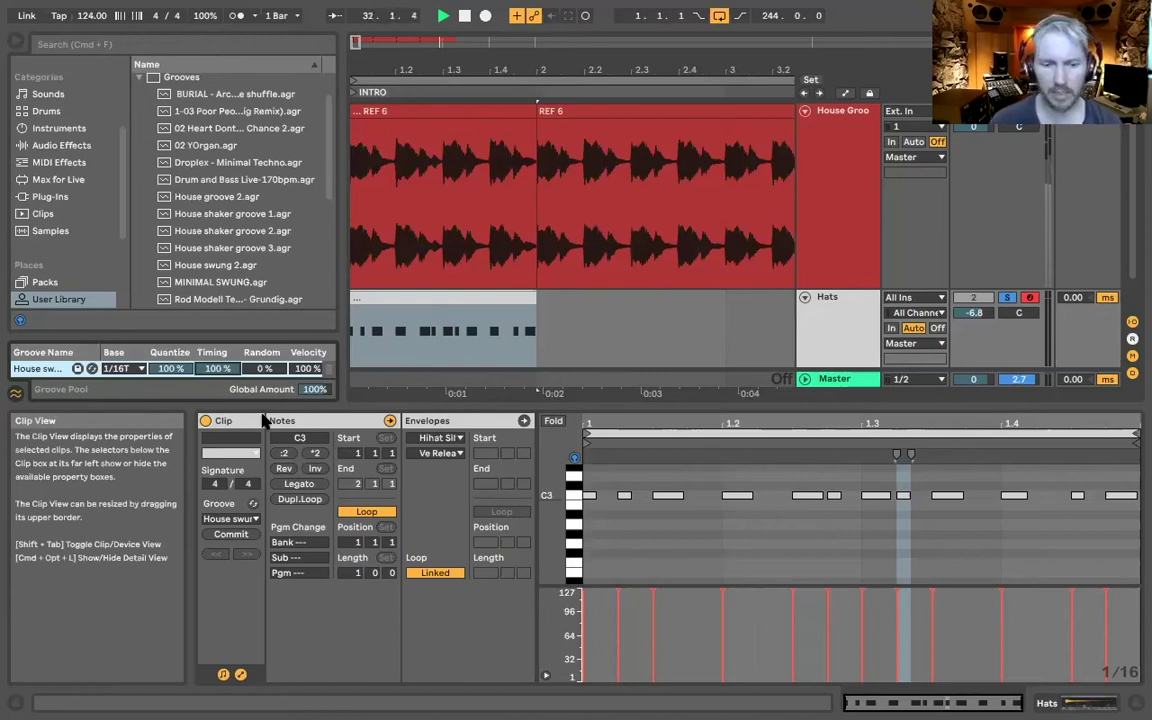
{"action": "mouse_move", "coordinate": [308, 368]}
{"action": "left_mouse_down"}
{"action": "mouse_move", "coordinate": [308, 450]}
{"action": "mouse_move", "coordinate": [310, 370]}
{"action": "left_mouse_up"}
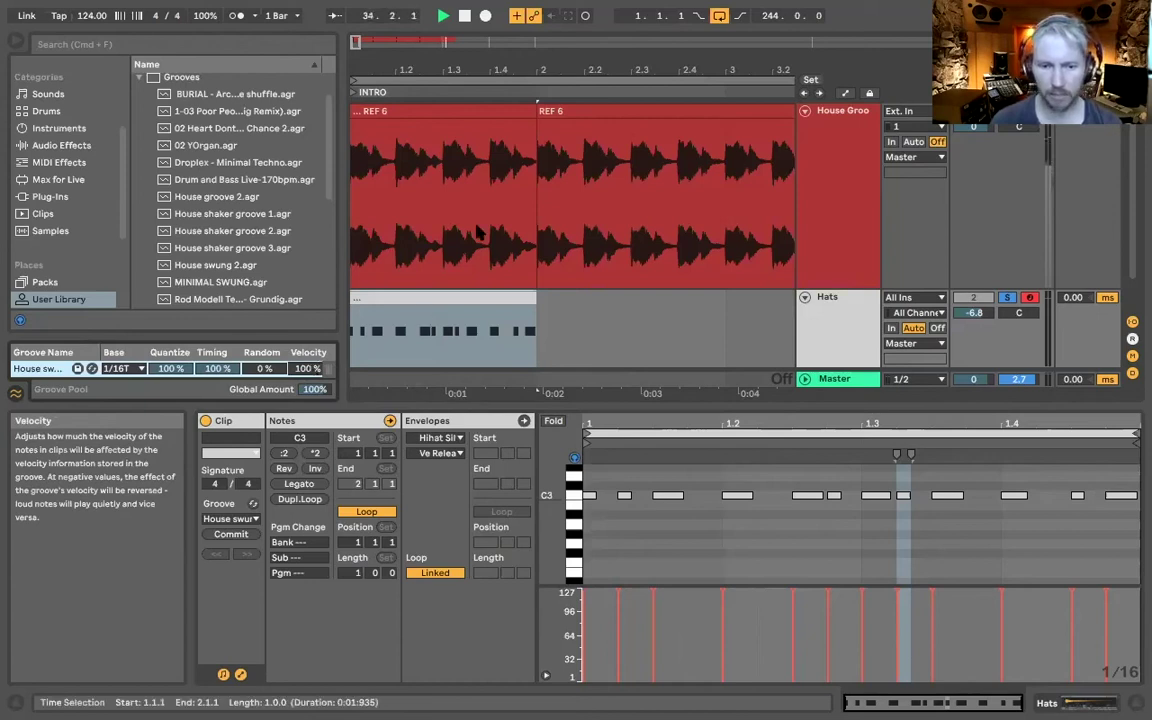
Step: Play the Hats clip with its groove around beat 1.3, and set the groove to None to compare the ungrooved notes
{"action": "left_click_drag", "start_coordinate": [445, 70], "coordinate": [565, 194]}
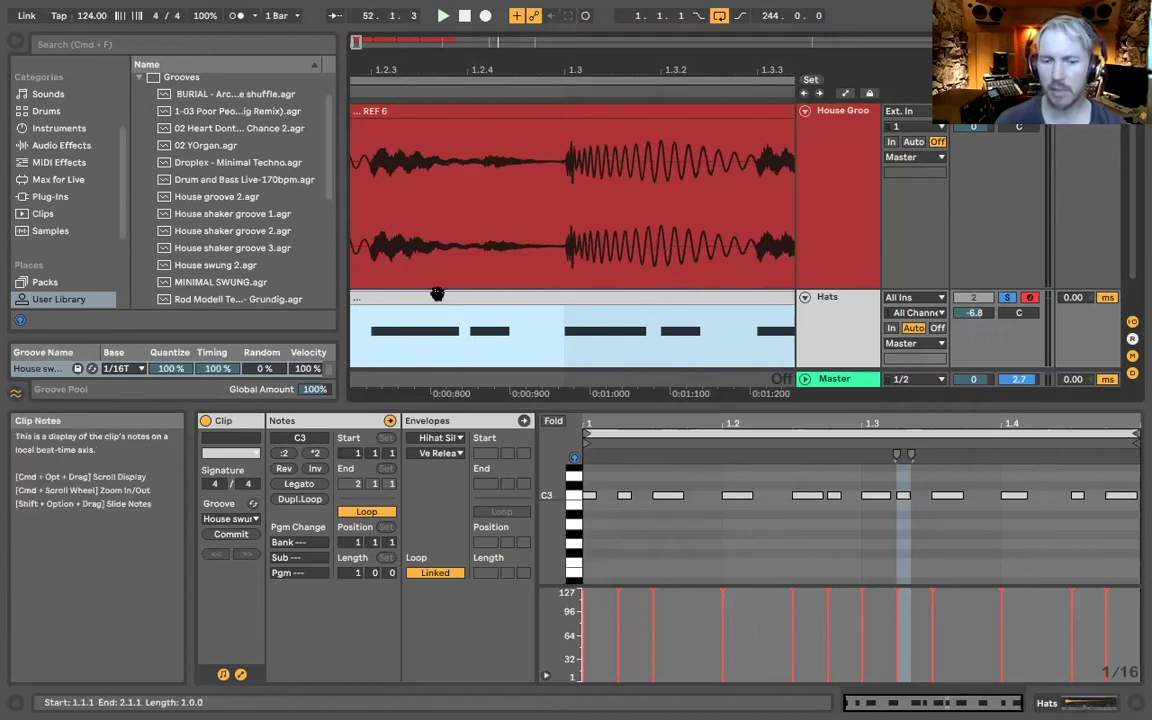
{"action": "key", "text": "space"}
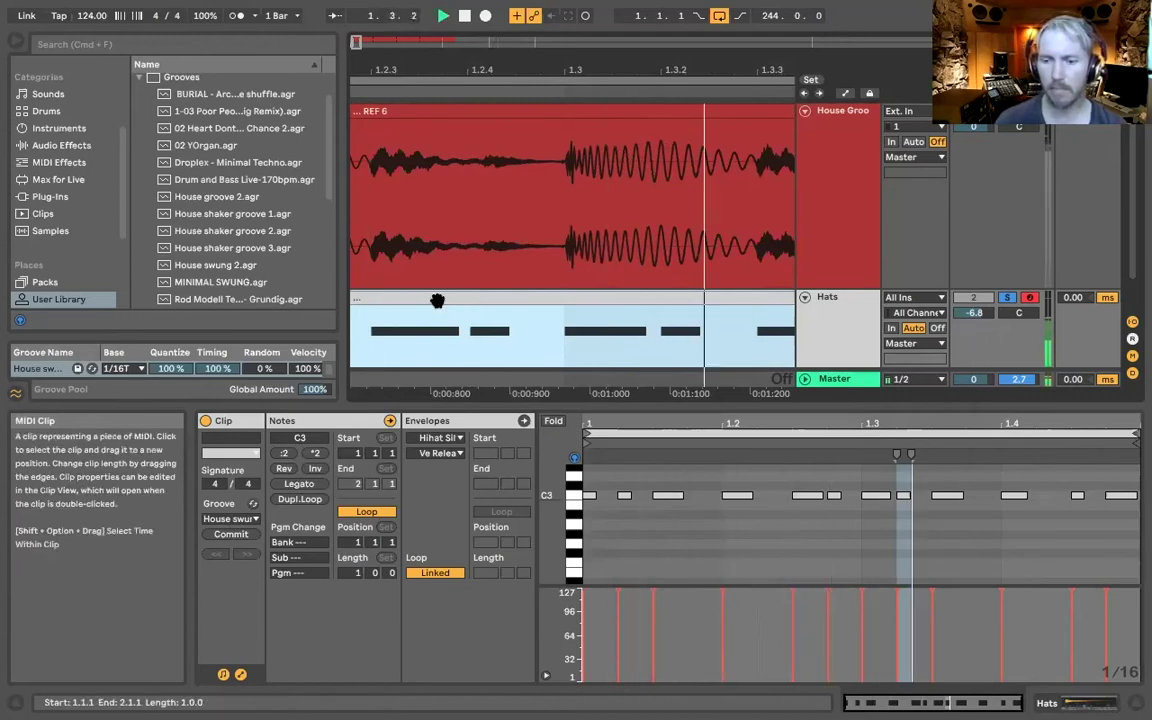
{"action": "left_click", "coordinate": [245, 519]}
{"action": "left_click", "coordinate": [240, 320]}
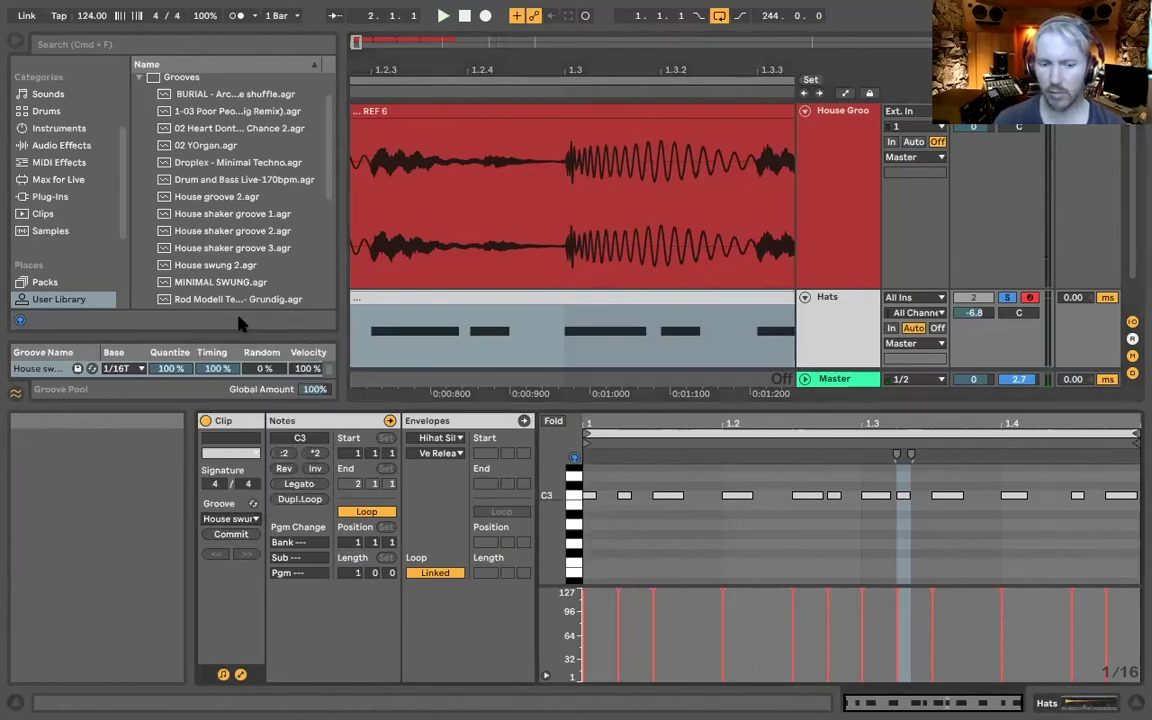
{"action": "left_click", "coordinate": [240, 519]}
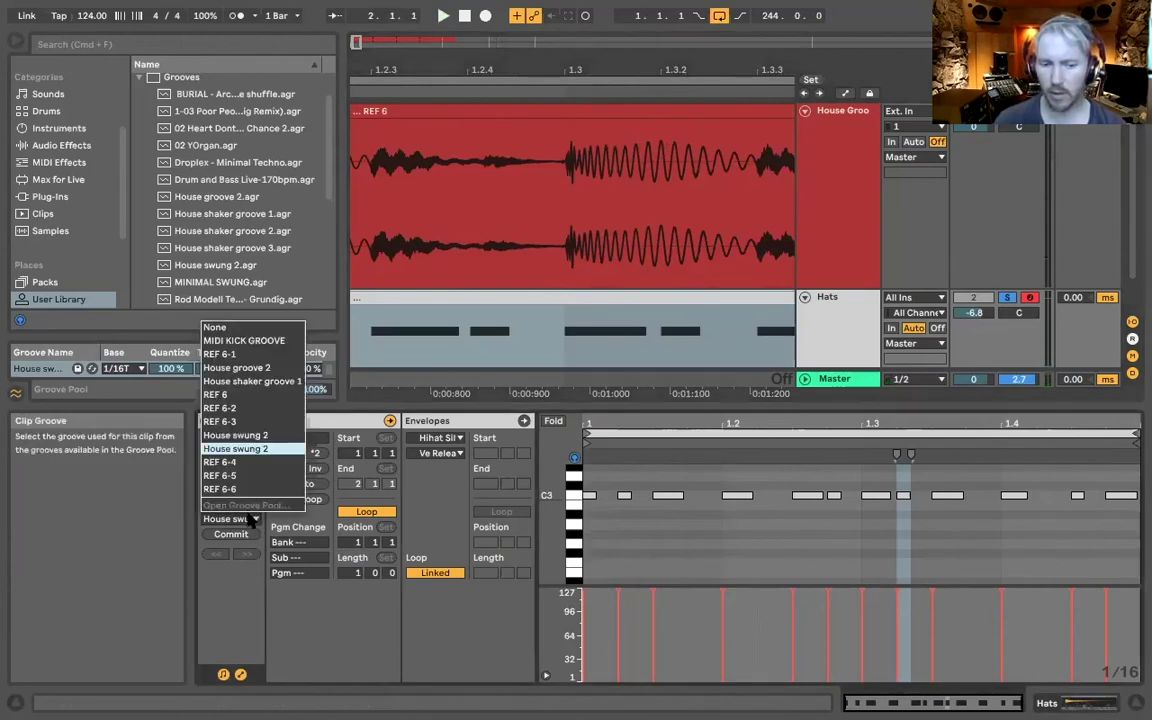
{"action": "left_click", "coordinate": [212, 327]}
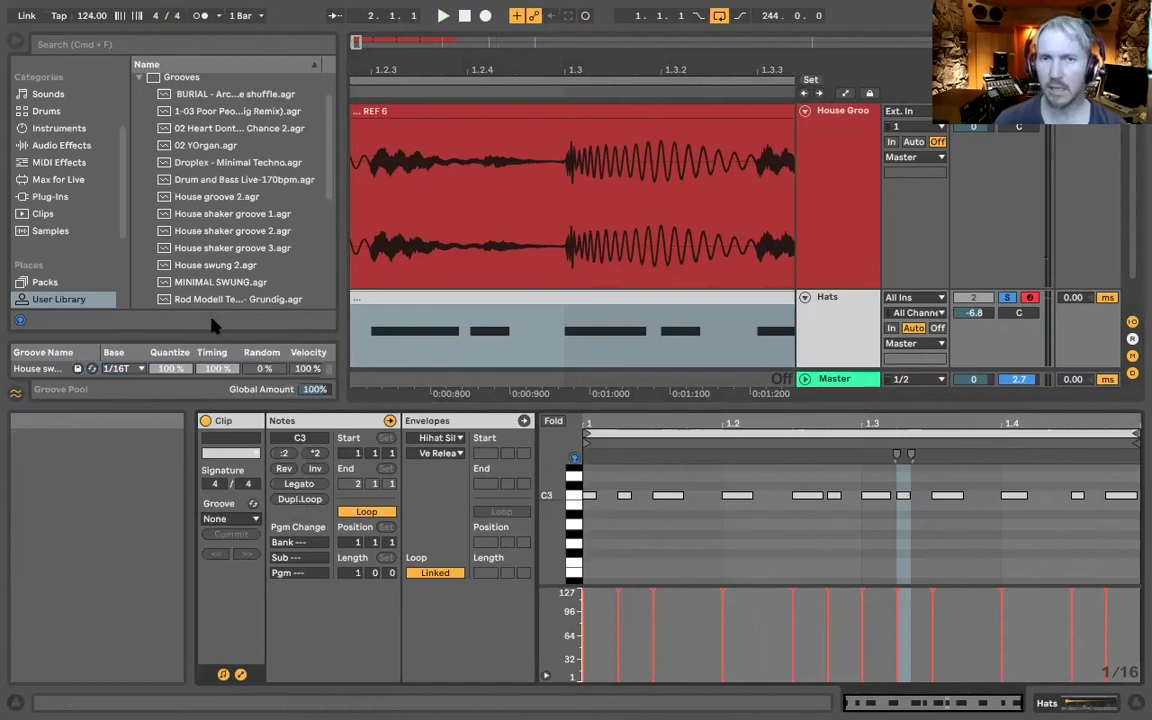
{"action": "key", "text": "space"}
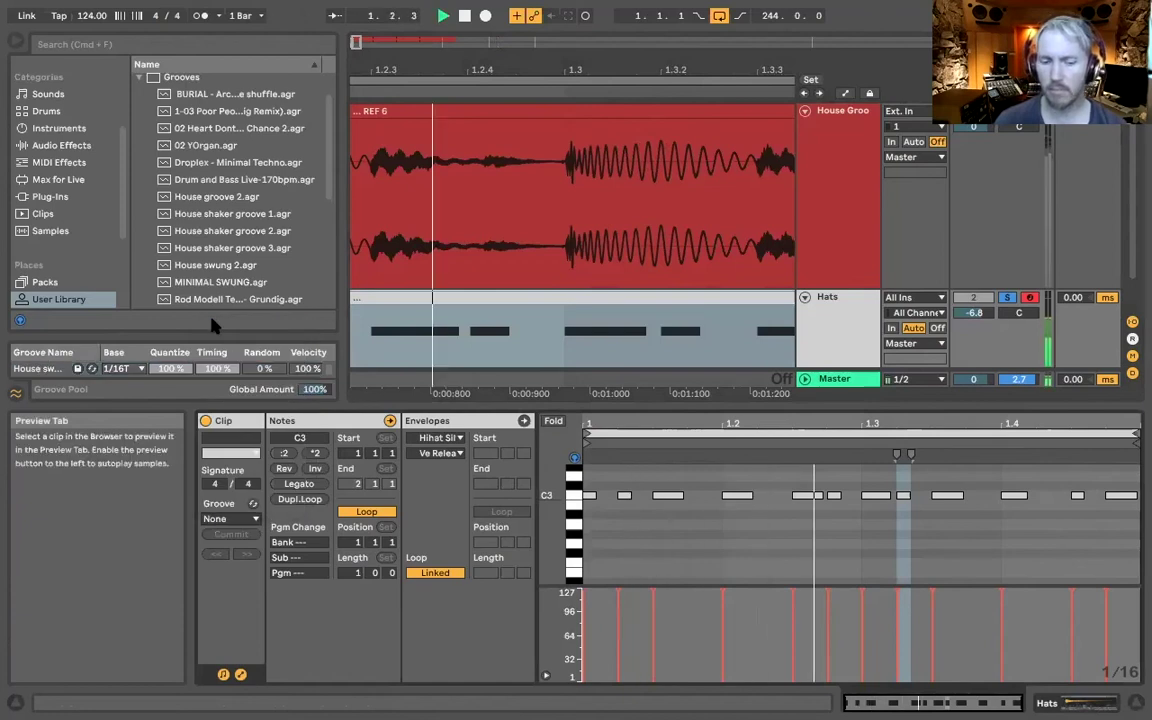
Step: Set the Hats clip's groove back to the second House swung 2 entry and play it
{"action": "left_click", "coordinate": [240, 519]}
{"action": "left_click", "coordinate": [240, 449]}
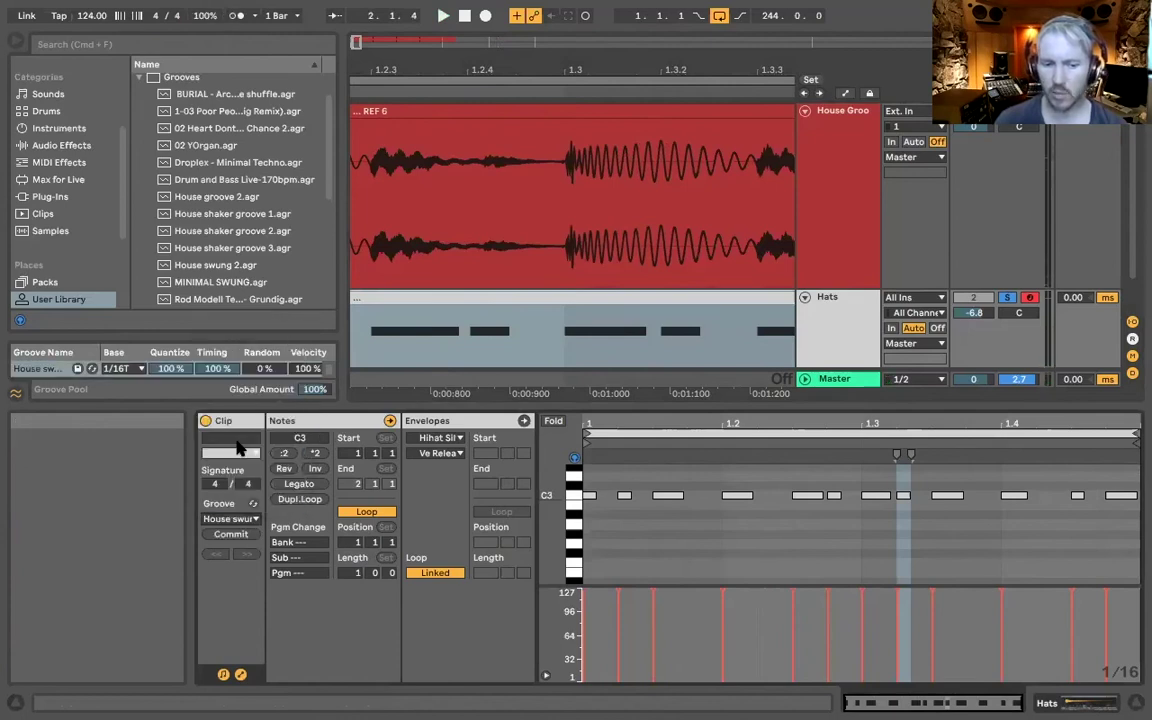
{"action": "key", "text": "space"}
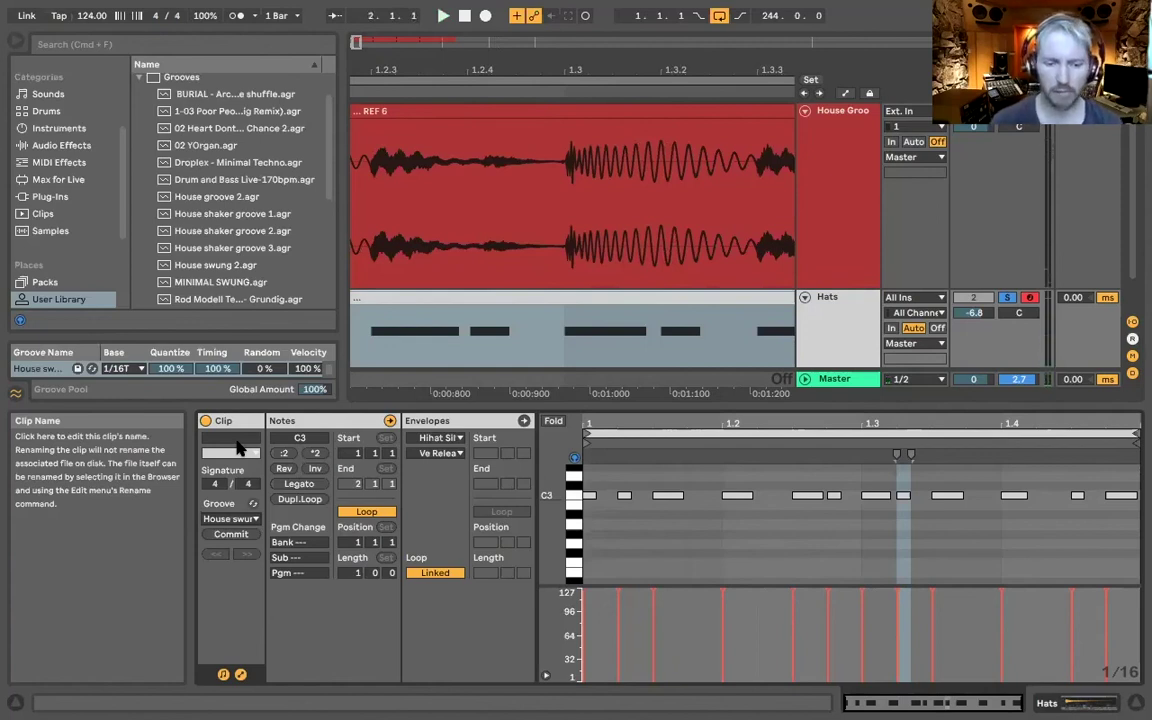
Step: Commit the groove to the Hats clip's notes and select the C3 note at 1.2.4 to check its timing and velocity
{"action": "left_click", "coordinate": [233, 535]}
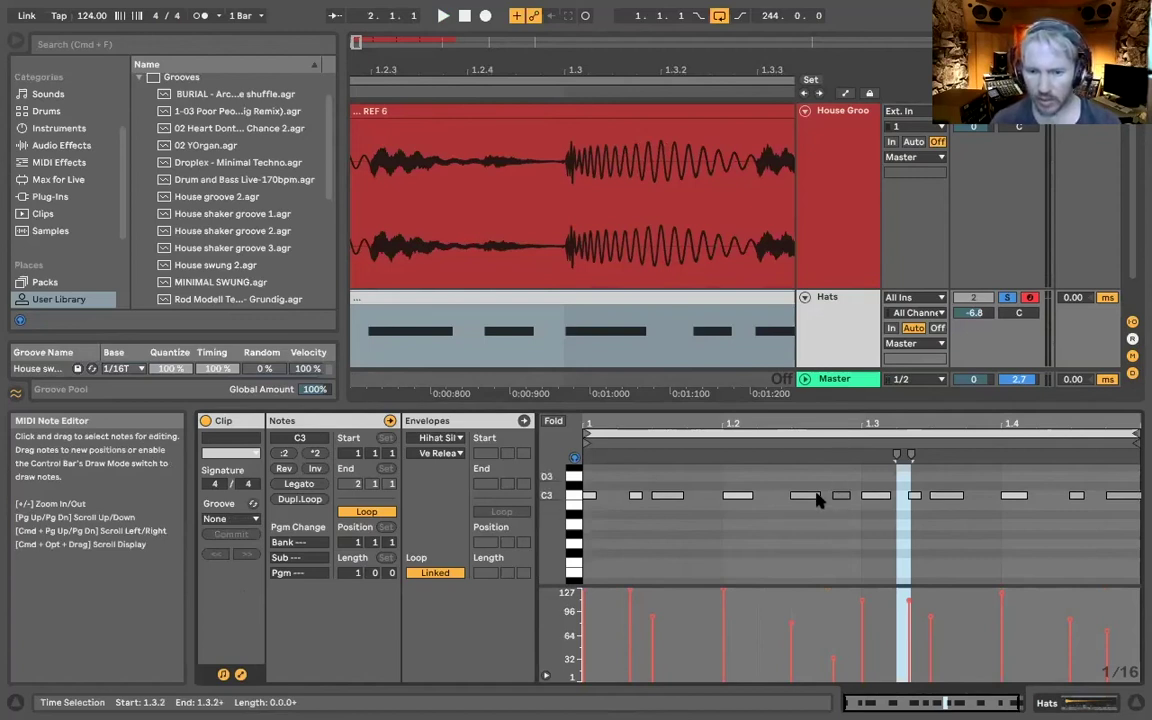
{"action": "left_click", "coordinate": [841, 497]}
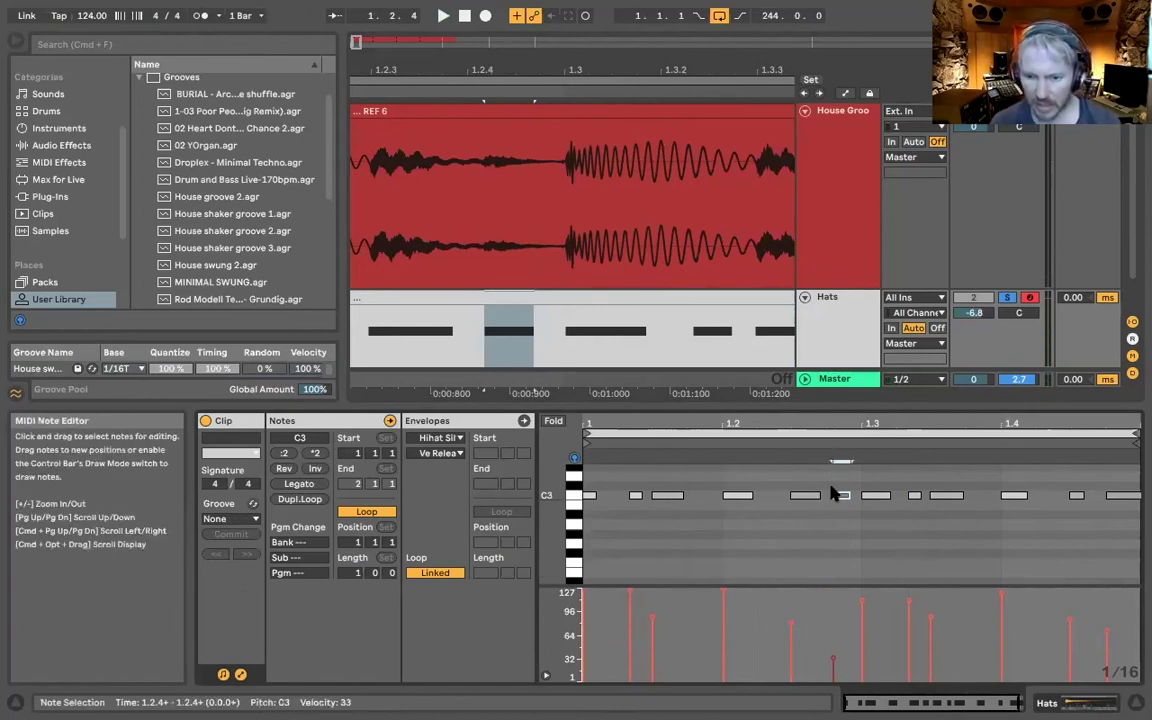
Step: Compare the C3 note at 1.2.4 and its velocity with the House Groo audio waveform at the same position
{"action": "left_click_drag", "start_coordinate": [840, 426], "coordinate": [840, 535]}
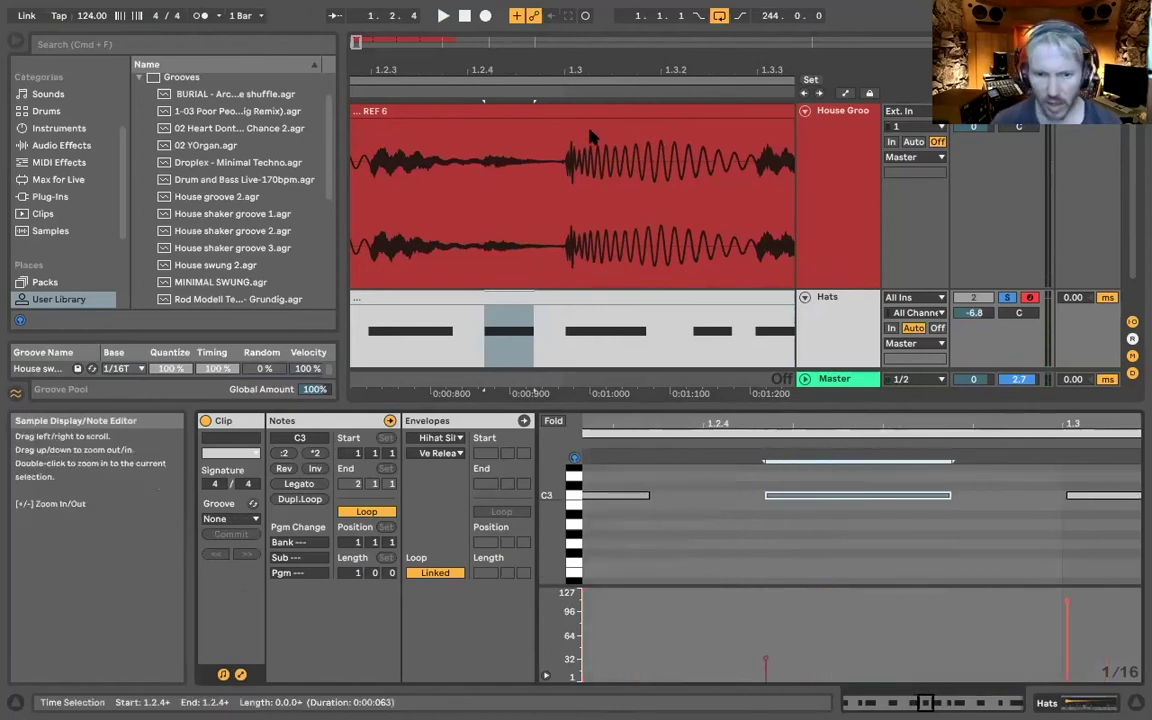
{"action": "mouse_move", "coordinate": [484, 69]}
{"action": "left_mouse_down"}
{"action": "mouse_move", "coordinate": [484, 92]}
{"action": "mouse_move", "coordinate": [487, 50]}
{"action": "left_mouse_up"}
{"action": "left_click", "coordinate": [766, 668]}
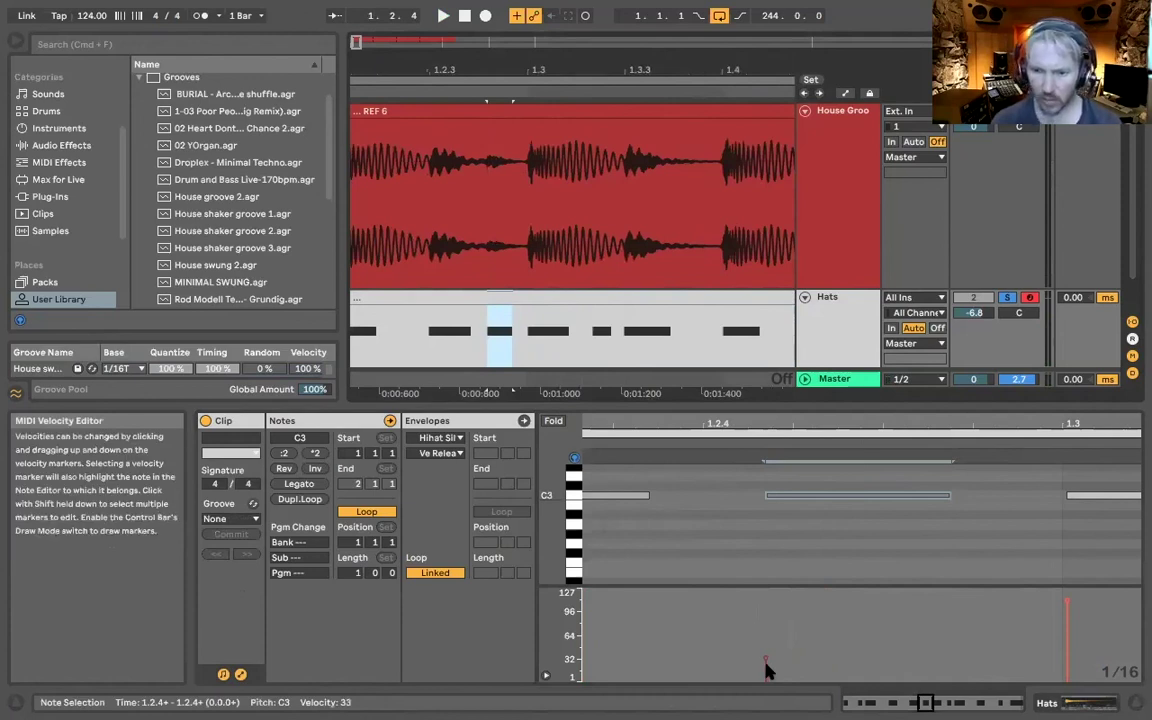
{"action": "left_click", "coordinate": [649, 426]}
{"action": "left_click_drag", "start_coordinate": [649, 426], "coordinate": [789, 424]}
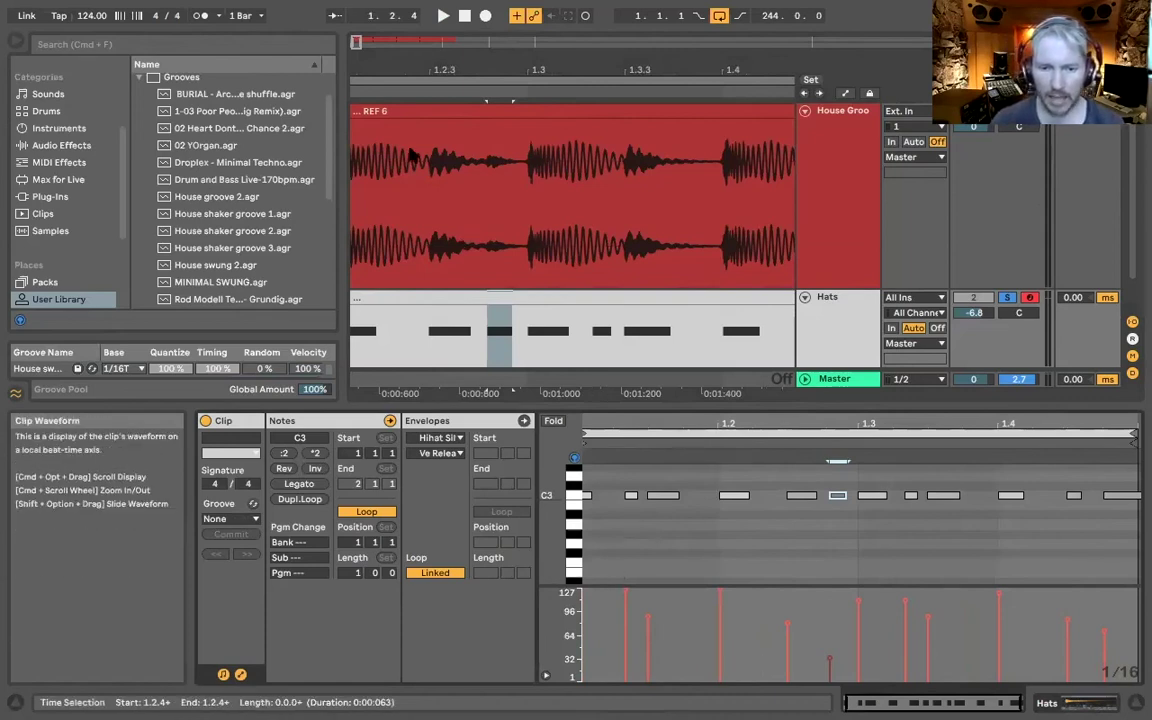
Step: Check the audio around 1.1.2 and lower the velocity of the Hats clip's C3 note there to 30
{"action": "scroll", "coordinate": [410, 152], "scroll_direction": "left", "scroll_amount": 5}
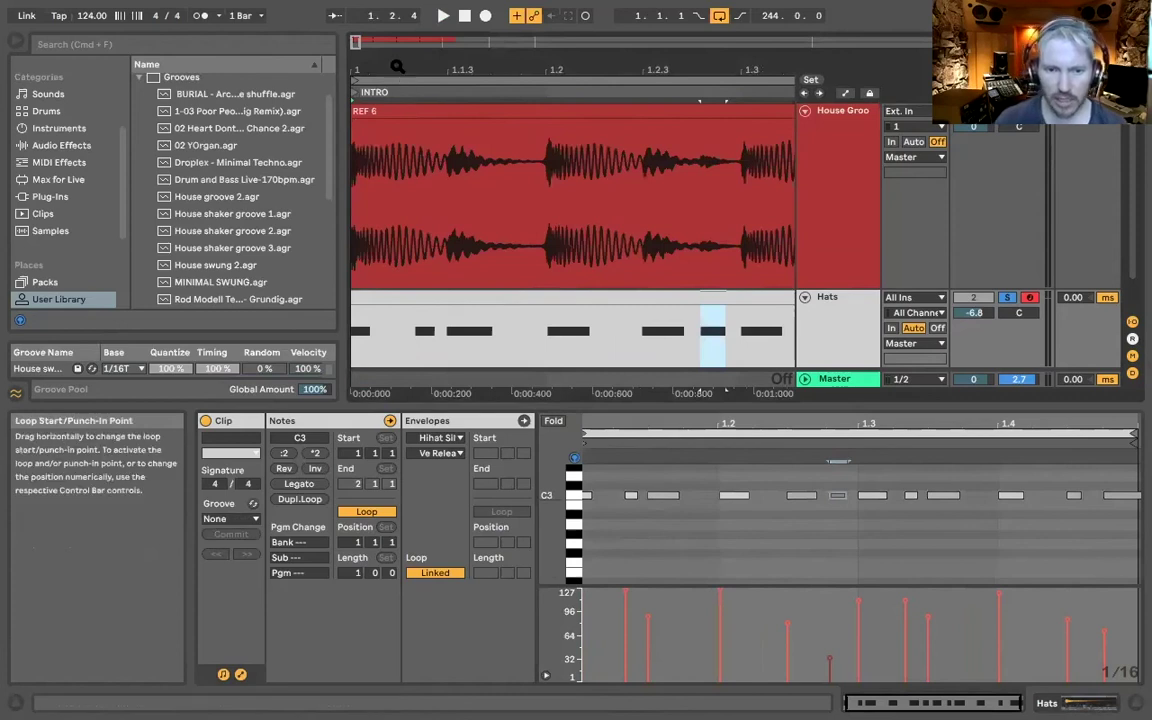
{"action": "left_click_drag", "start_coordinate": [395, 70], "coordinate": [395, 156]}
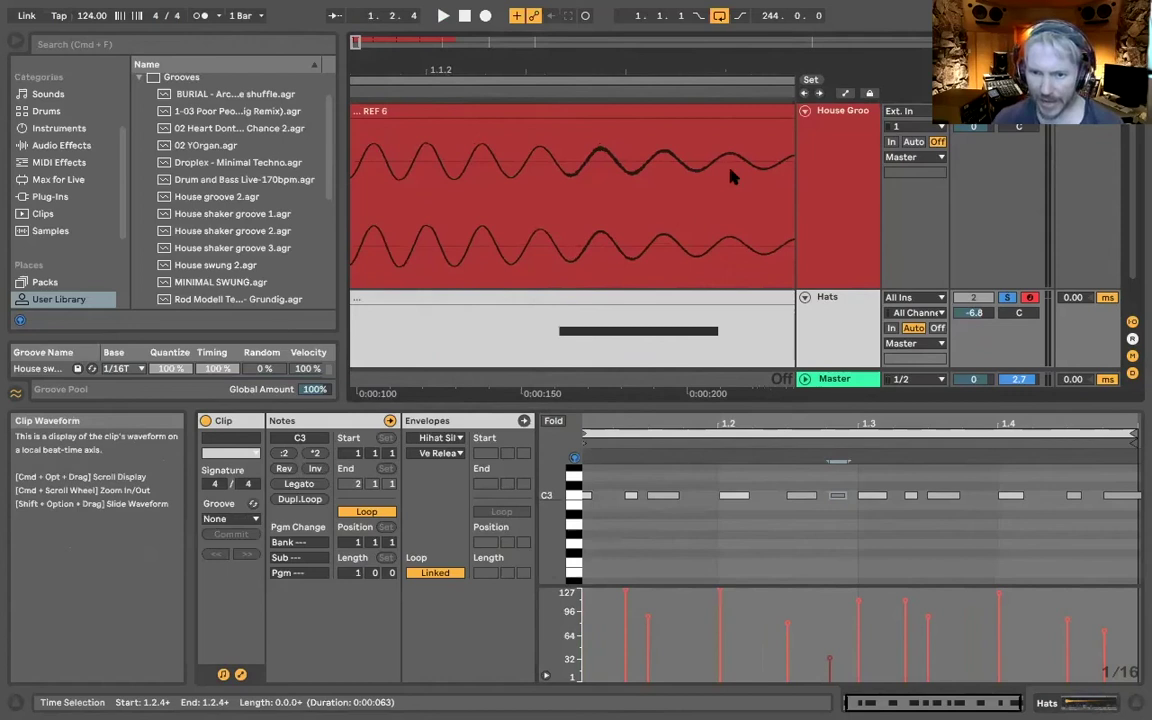
{"action": "left_click_drag", "start_coordinate": [594, 72], "coordinate": [525, 68]}
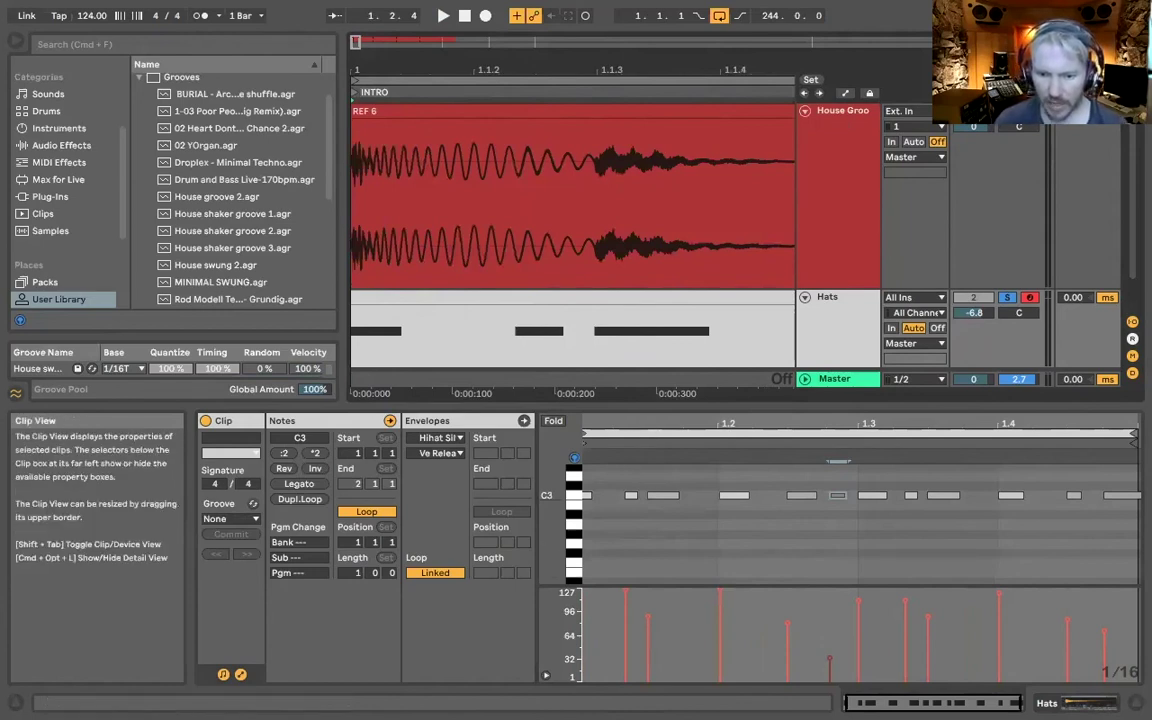
{"action": "left_click_drag", "start_coordinate": [628, 424], "coordinate": [688, 456]}
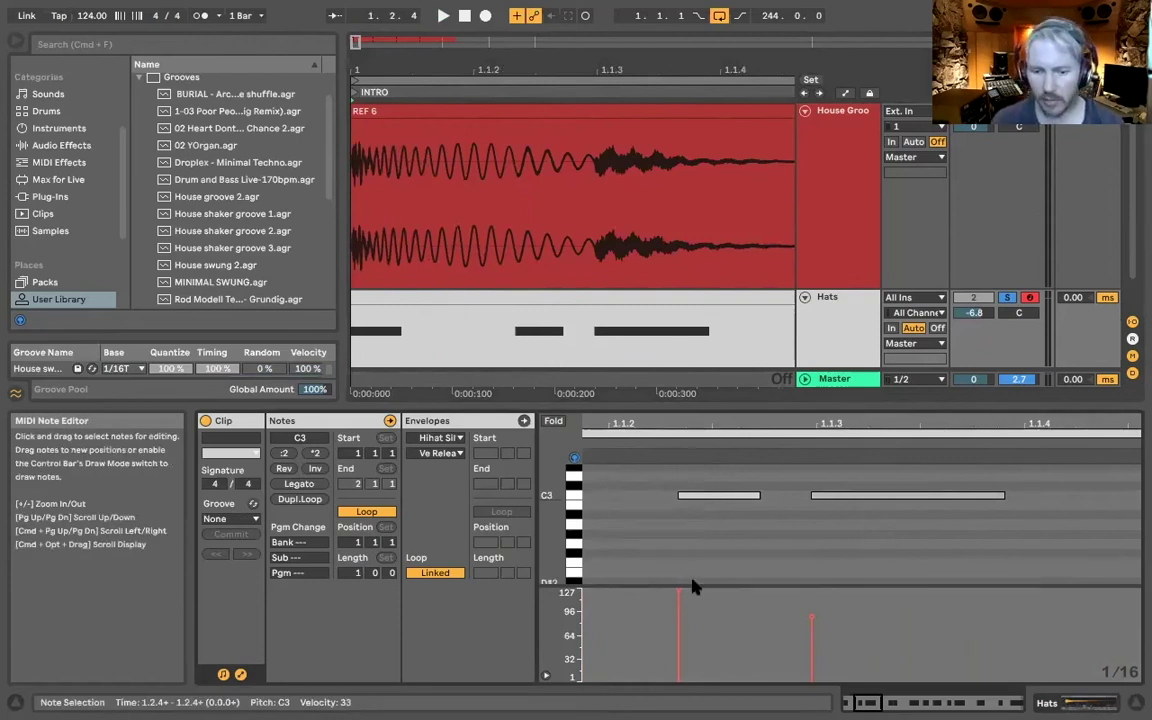
{"action": "left_click", "coordinate": [679, 596]}
{"action": "mouse_move", "coordinate": [679, 596]}
{"action": "left_mouse_down"}
{"action": "mouse_move", "coordinate": [679, 672]}
{"action": "mouse_move", "coordinate": [679, 657]}
{"action": "left_mouse_up"}
{"action": "left_click_drag", "start_coordinate": [694, 424], "coordinate": [656, 425]}
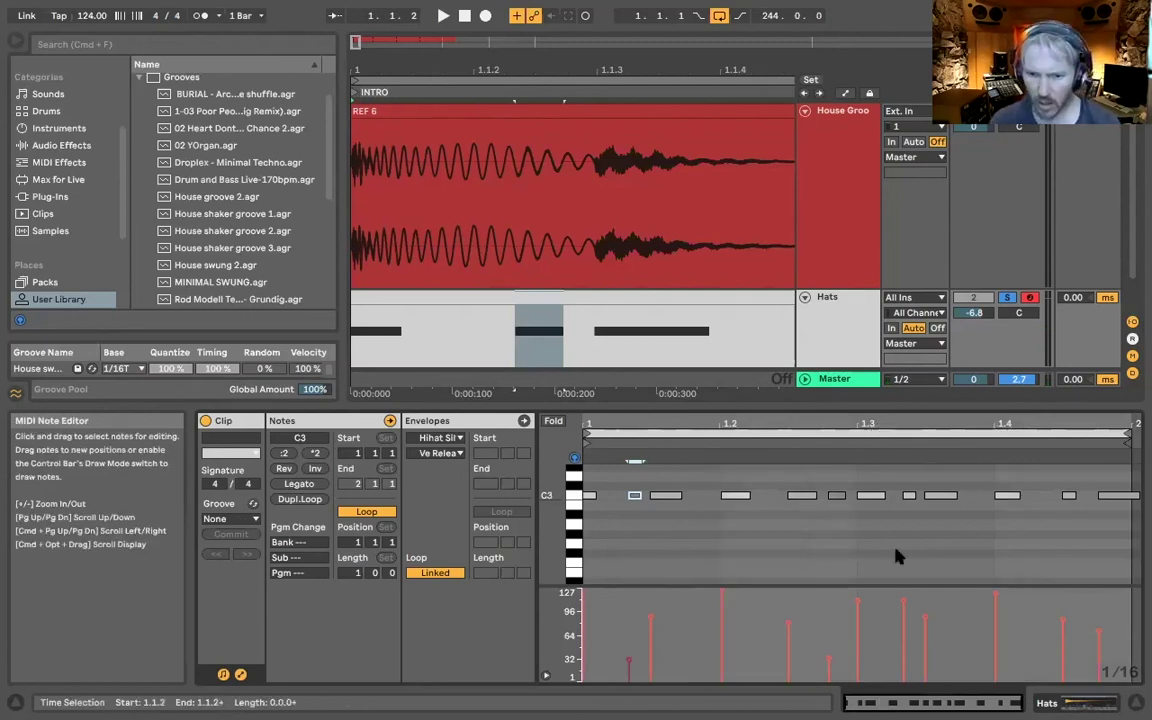
Step: Select the C3 note at 1.3.2, check it against the audio waveform, and lower its velocity to 31
{"action": "left_click", "coordinate": [909, 495]}
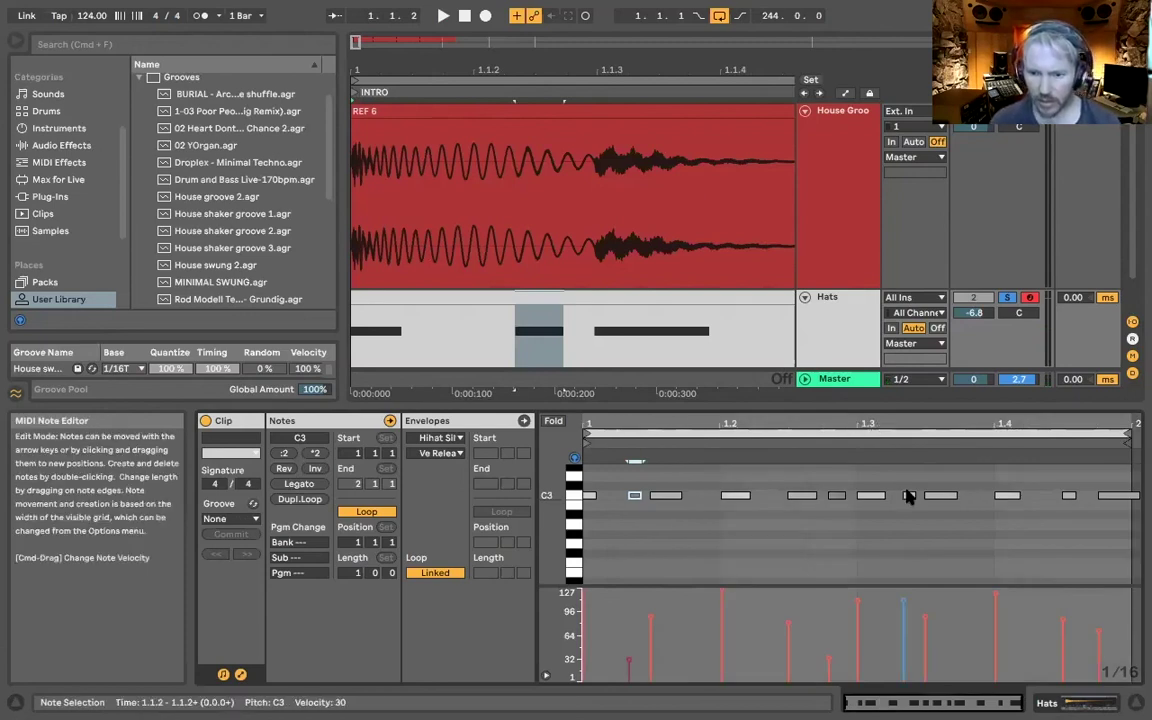
{"action": "left_click", "coordinate": [909, 496]}
{"action": "left_click_drag", "start_coordinate": [661, 61], "coordinate": [610, 22]}
{"action": "left_click_drag", "start_coordinate": [411, 63], "coordinate": [411, 230]}
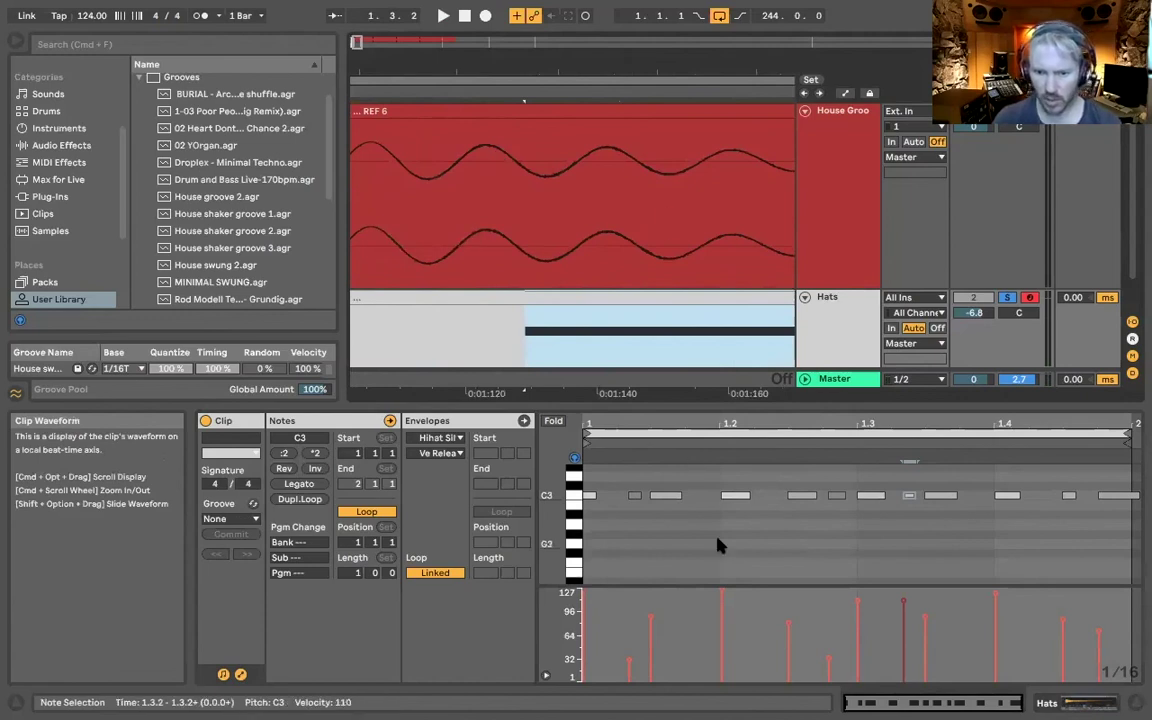
{"action": "left_click_drag", "start_coordinate": [903, 601], "coordinate": [901, 658]}
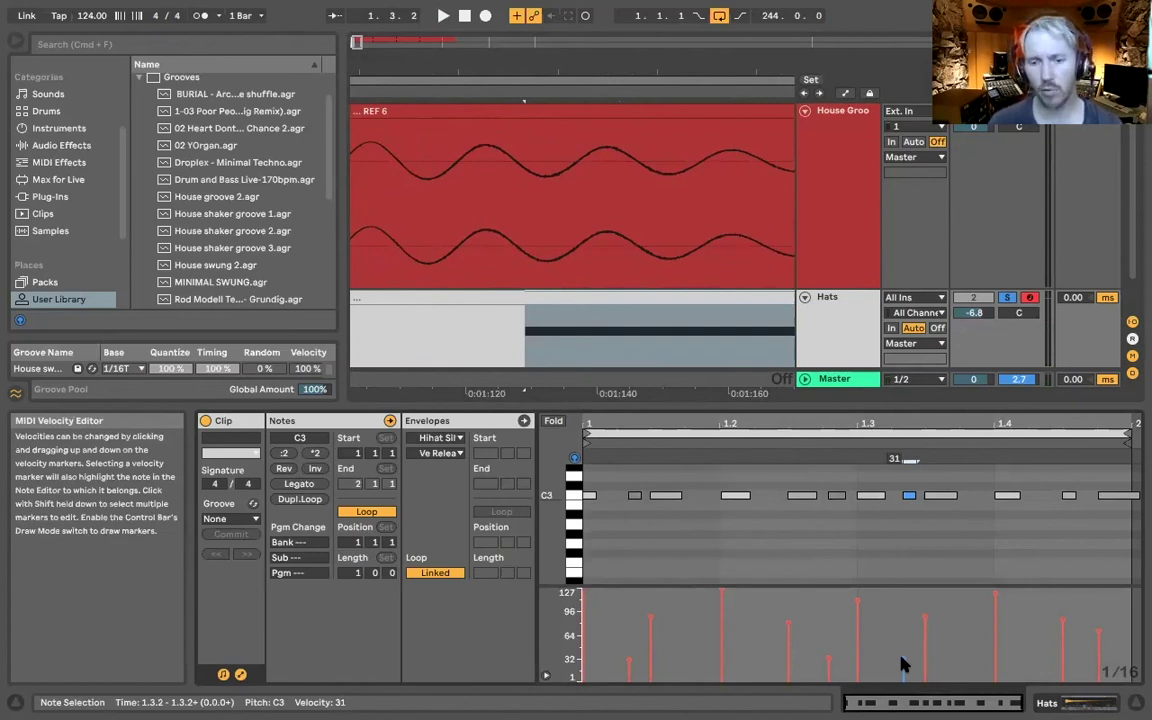
Step: Select the Hats track and play the arrangement to hear the edited hi-hat velocities
{"action": "left_click", "coordinate": [688, 470]}
{"action": "mouse_move", "coordinate": [540, 69]}
{"action": "left_mouse_down"}
{"action": "mouse_move", "coordinate": [540, 110]}
{"action": "mouse_move", "coordinate": [542, 68]}
{"action": "left_mouse_up"}
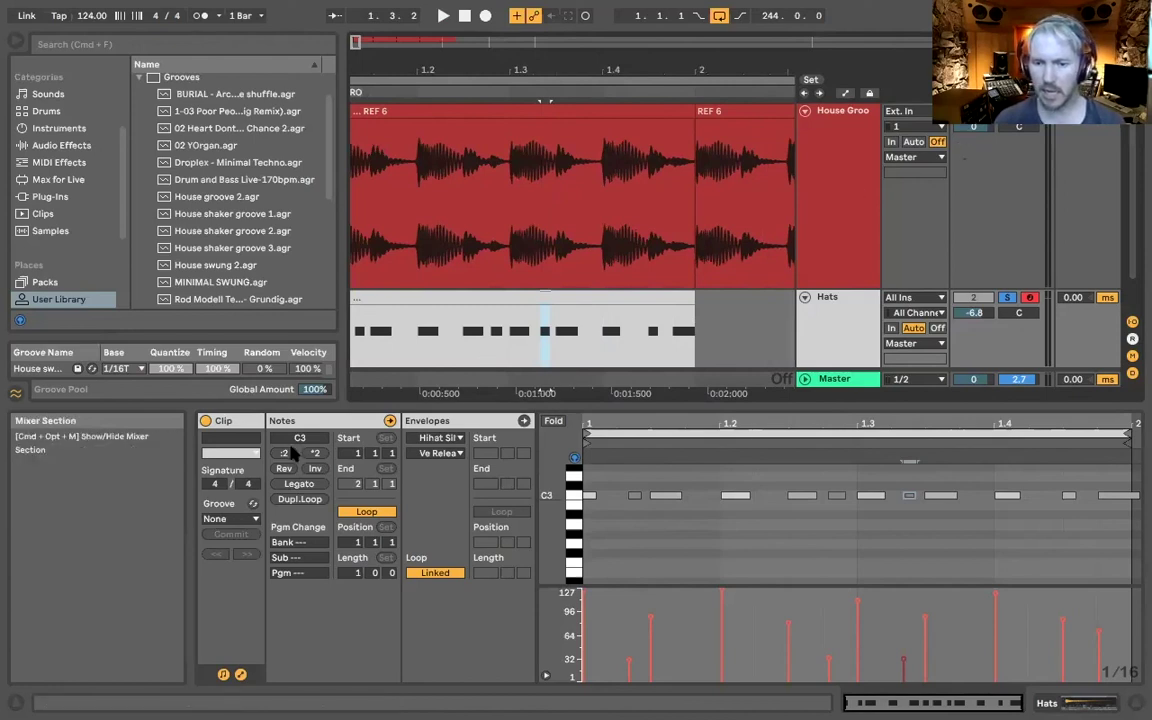
{"action": "left_click", "coordinate": [823, 308]}
{"action": "key", "text": "space"}
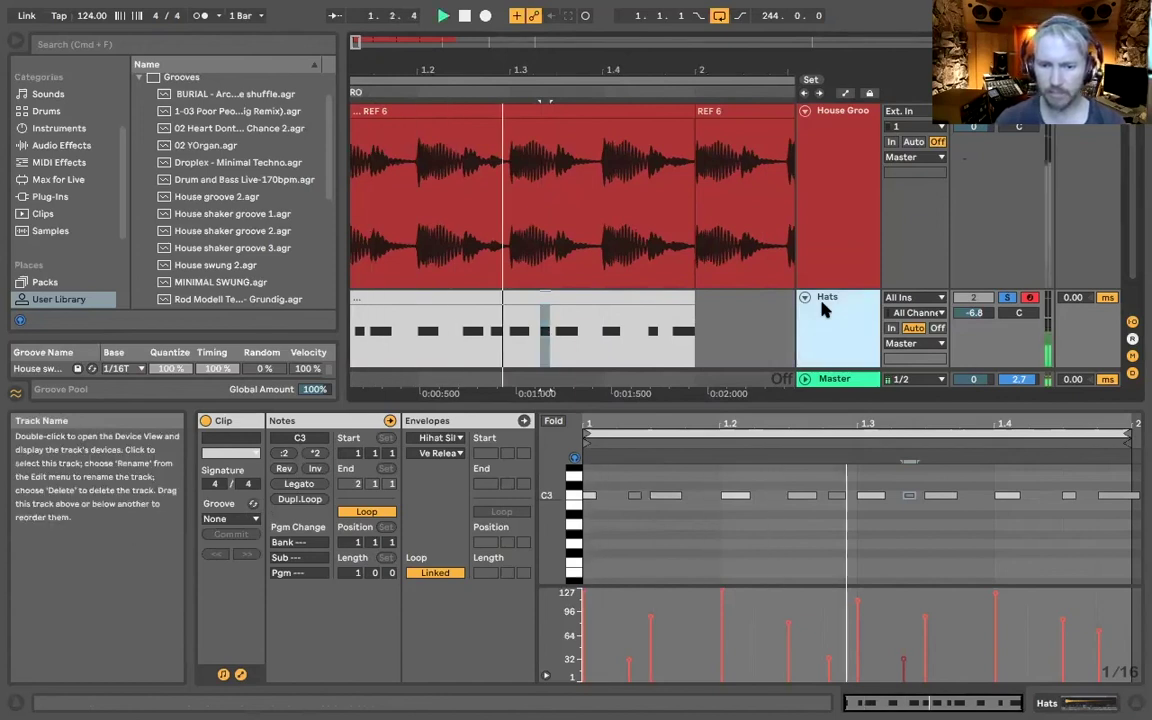